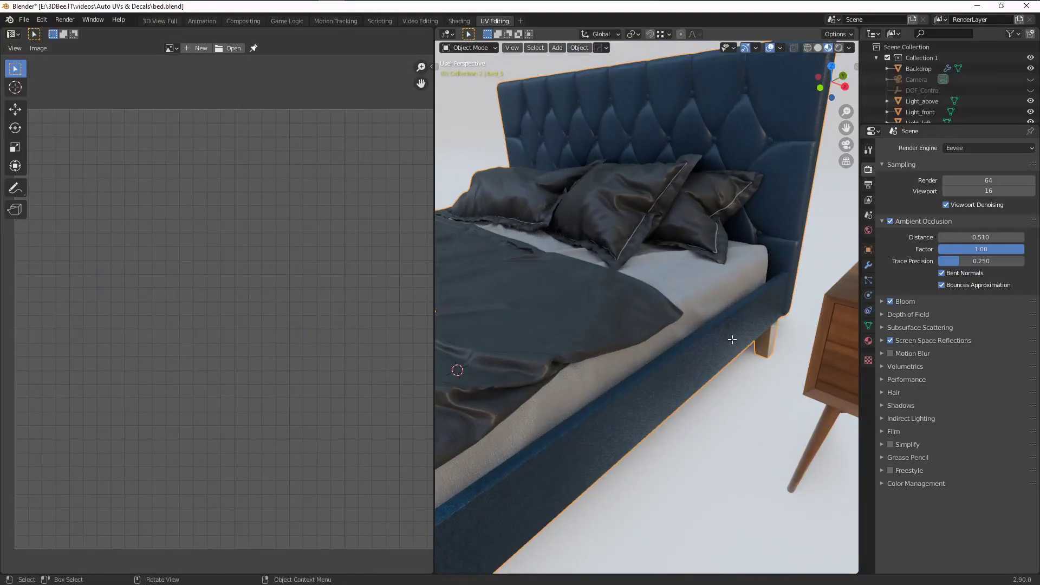
Enter Edit Mode on the bed, clear the selection and select the faces assigned to its bed material.
key("Tab")
key("alt+a")
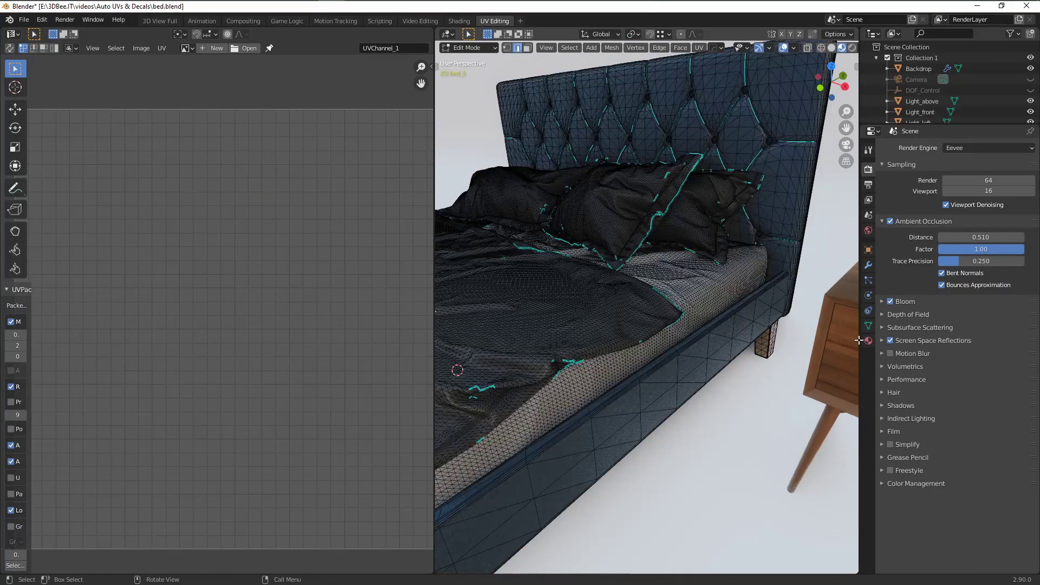
left_click(868, 341)
left_click(948, 228)
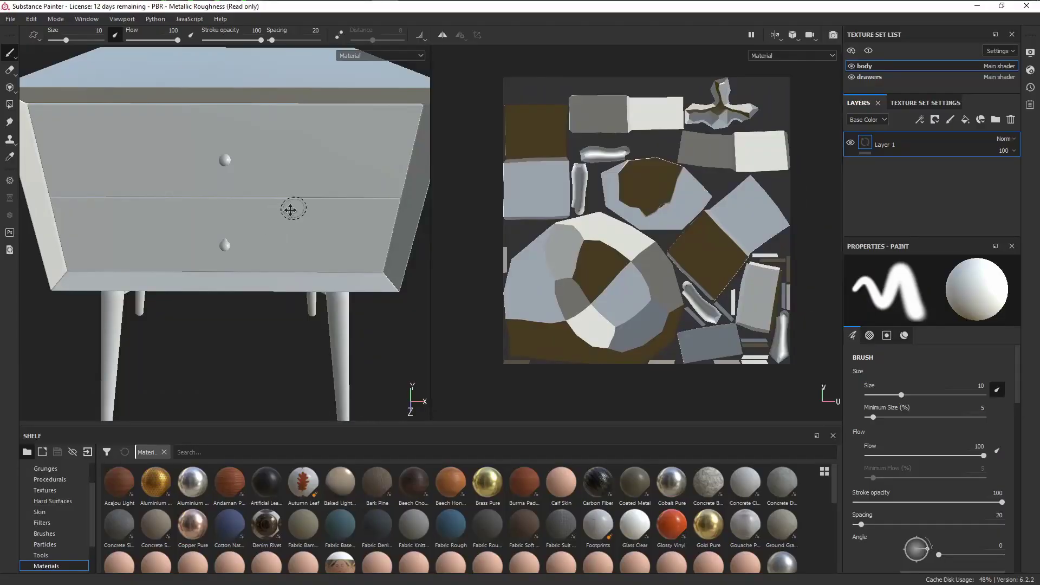
Switch to Substance Painter and inspect the nightstand, the bedding texture set and the creased leather on the studded chair seat.
left_click_drag(293, 236, 260, 237, "alt")
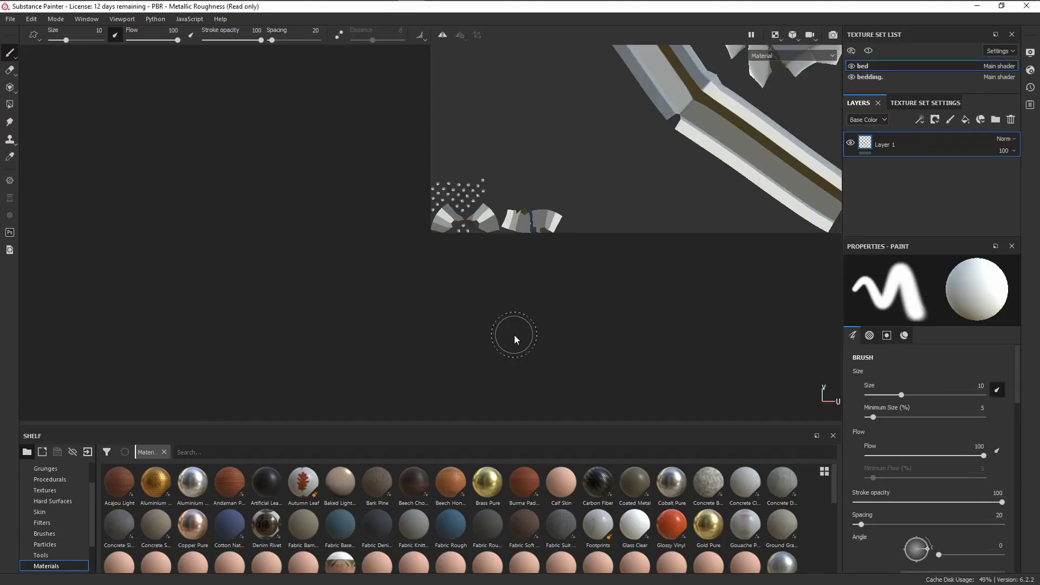
left_click(879, 77)
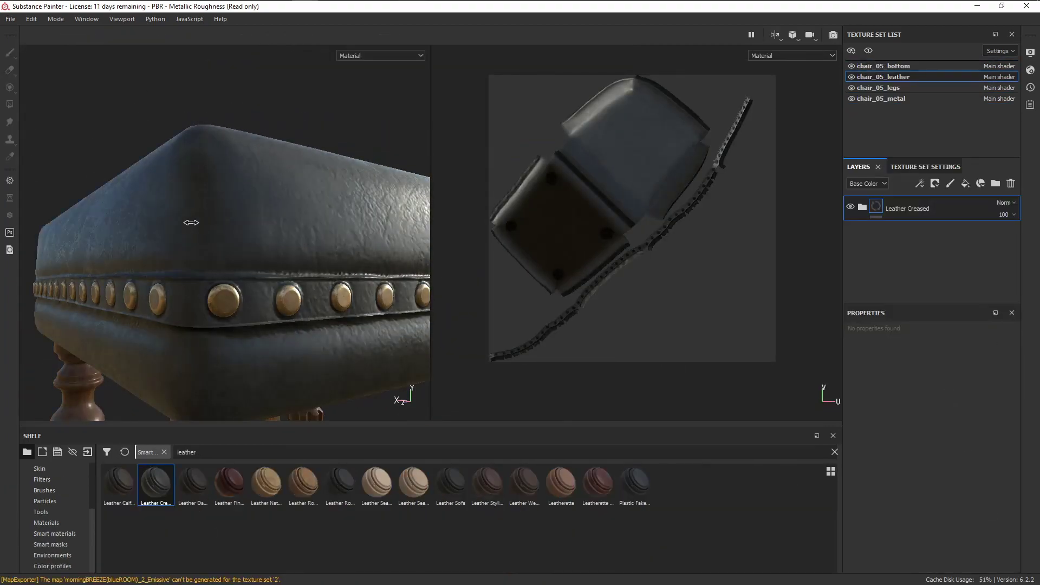
right_click_drag(190, 223, 257, 276, "alt")
left_click_drag(257, 275, 173, 254, "alt")
right_click_drag(174, 254, 250, 281, "alt")
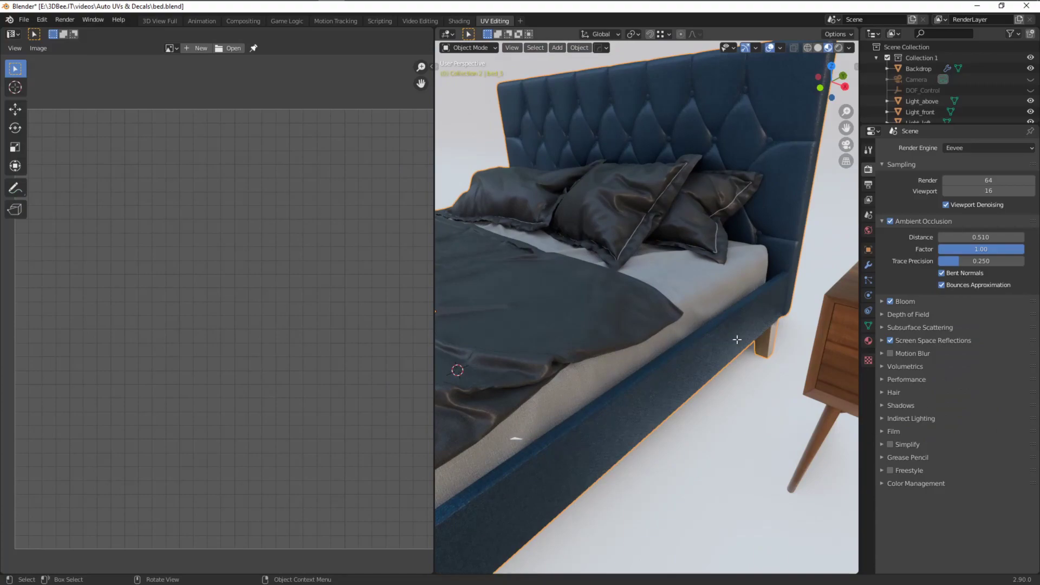
Switch to Blender and select the bed material's faces in Edit Mode, followed by the whole mesh, to inspect the UV layout.
key("Tab")
key("alt+a")
left_click(868, 341)
left_click(933, 151)
left_click(956, 229)
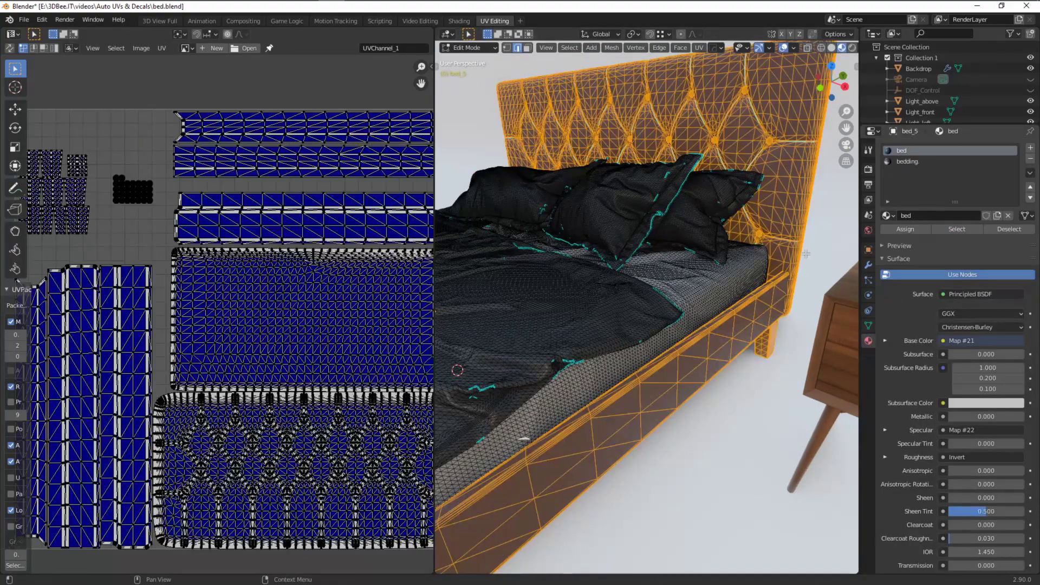
scroll(239, 296, "down", 3)
key("a")
key("a")
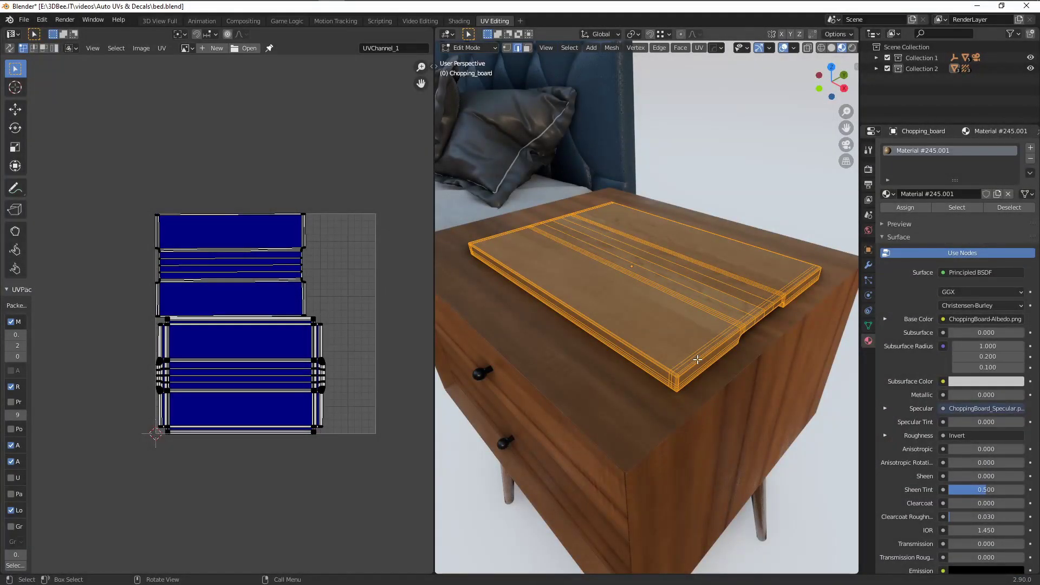
Export only the selected chopping board to the Desktop as choppingboard.obj, without including UVs.
key("Tab")
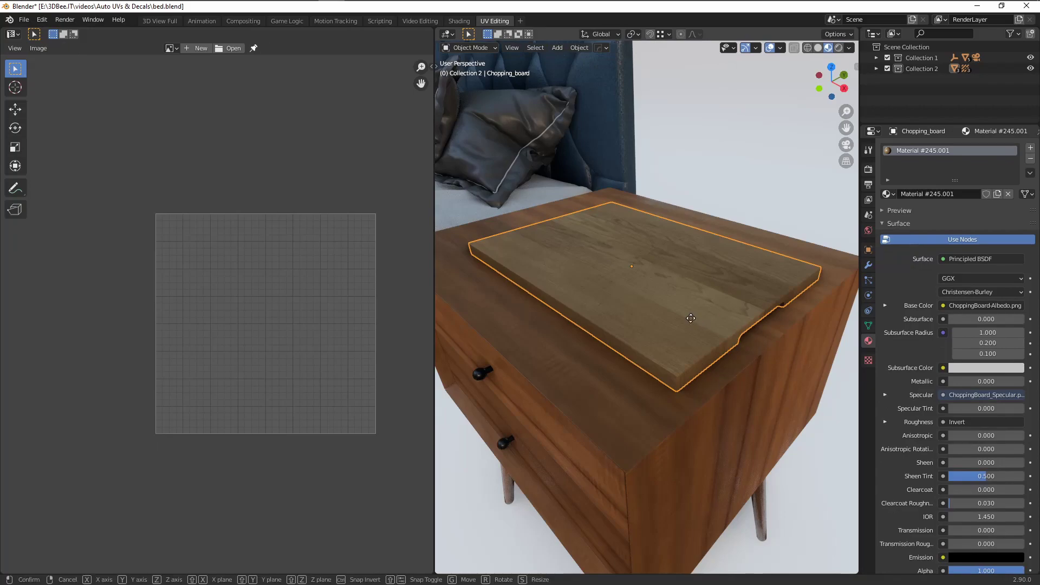
right_click(666, 299)
left_click(21, 21)
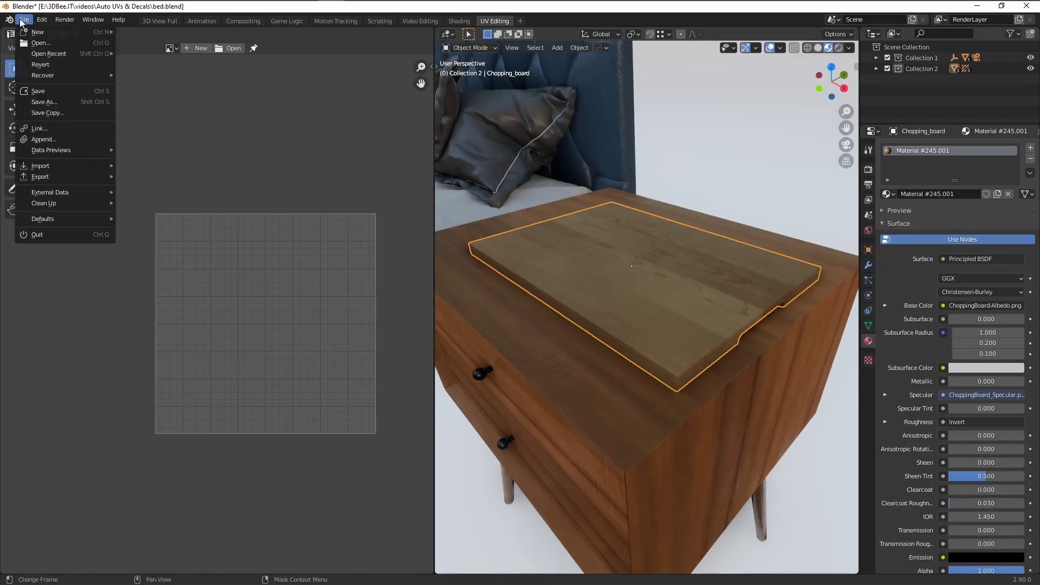
mouse_move(58, 180)
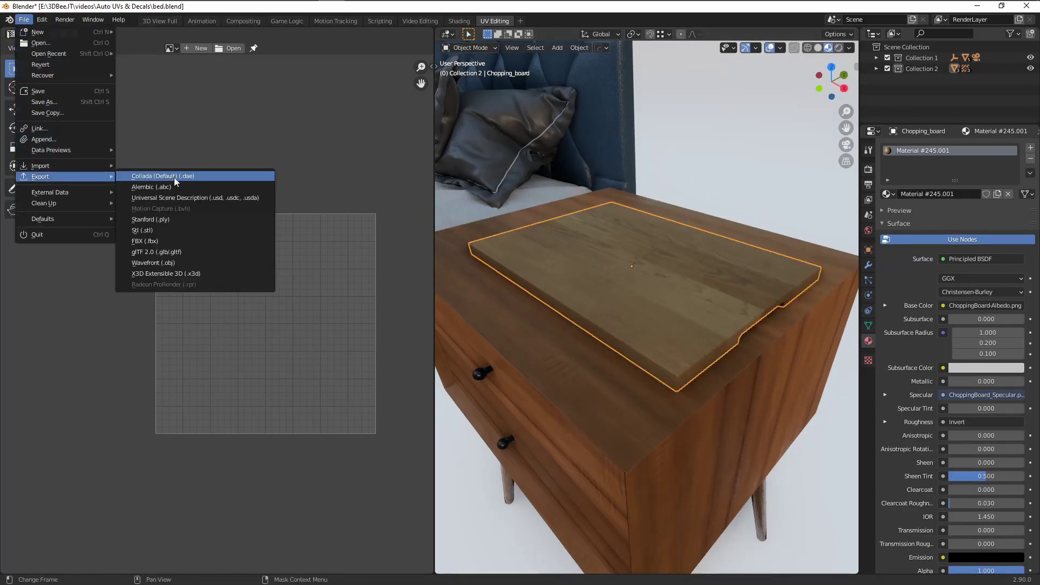
left_click(205, 262)
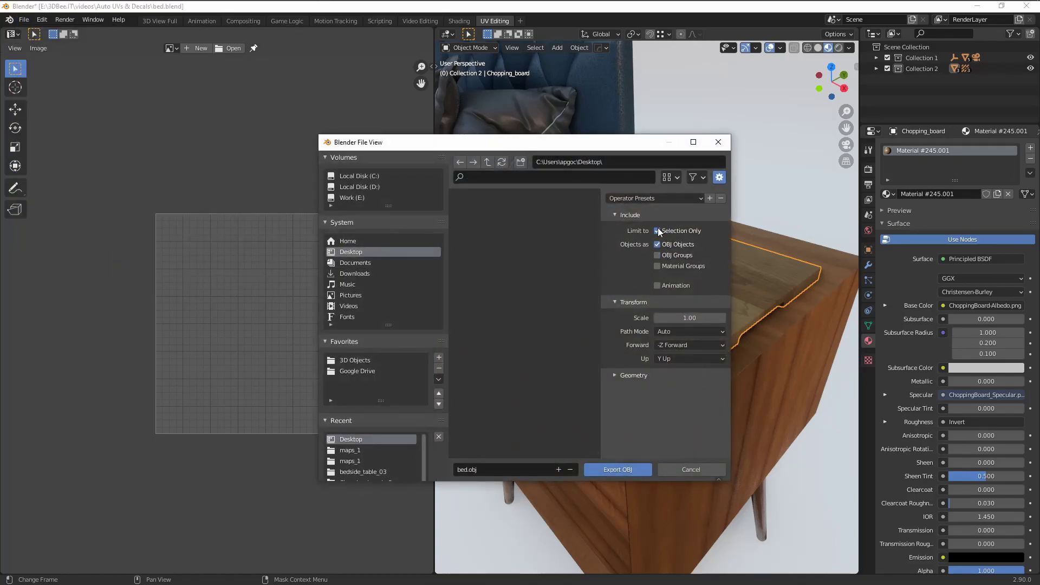
scroll(629, 375, "down", 3)
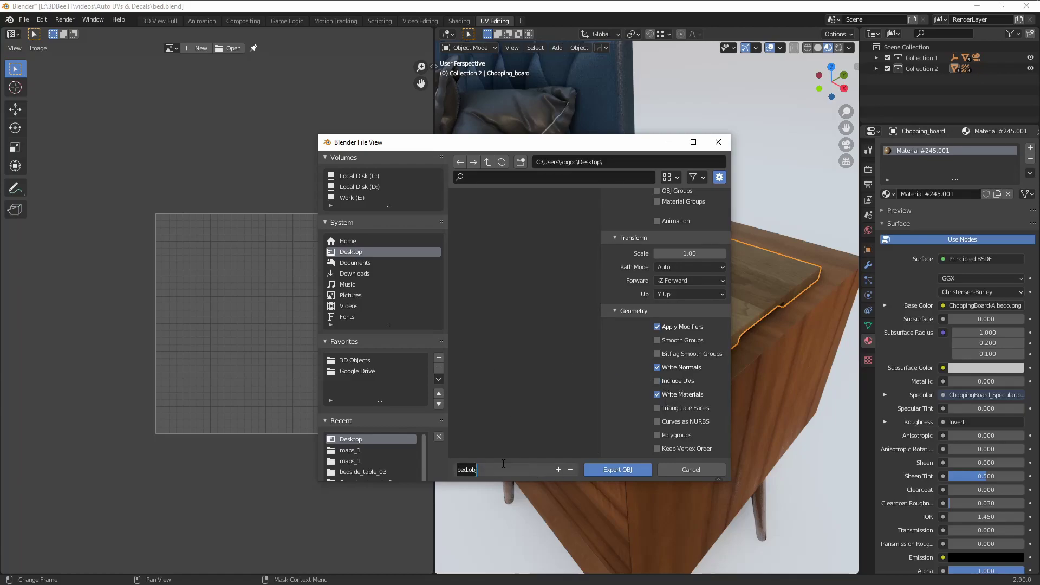
key("Return")
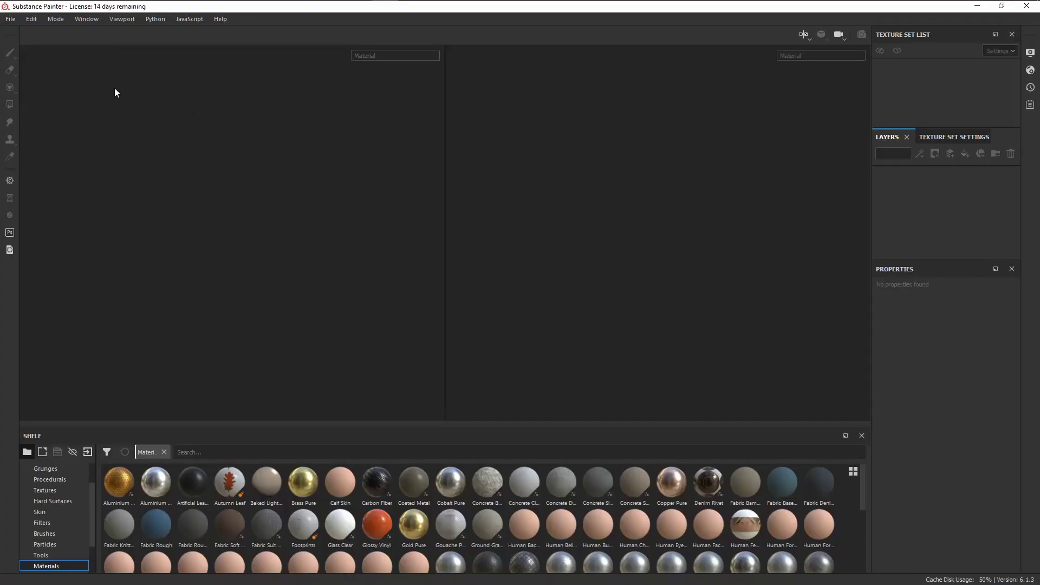
Switch to Substance Painter and set up a new project using the choppingboard mesh with a 2048 document resolution.
left_click(10, 19)
left_click(16, 30)
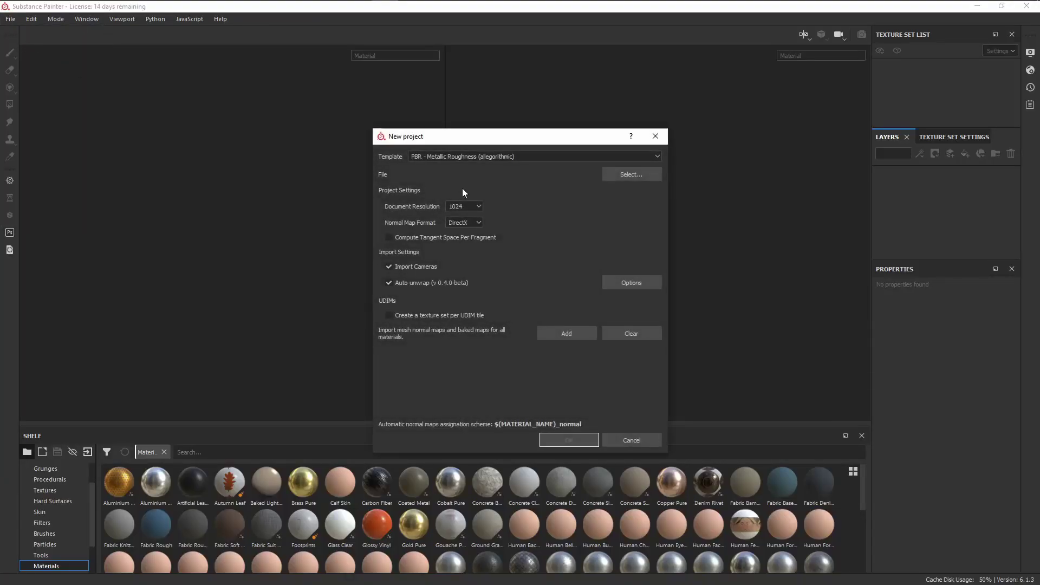
left_click(617, 175)
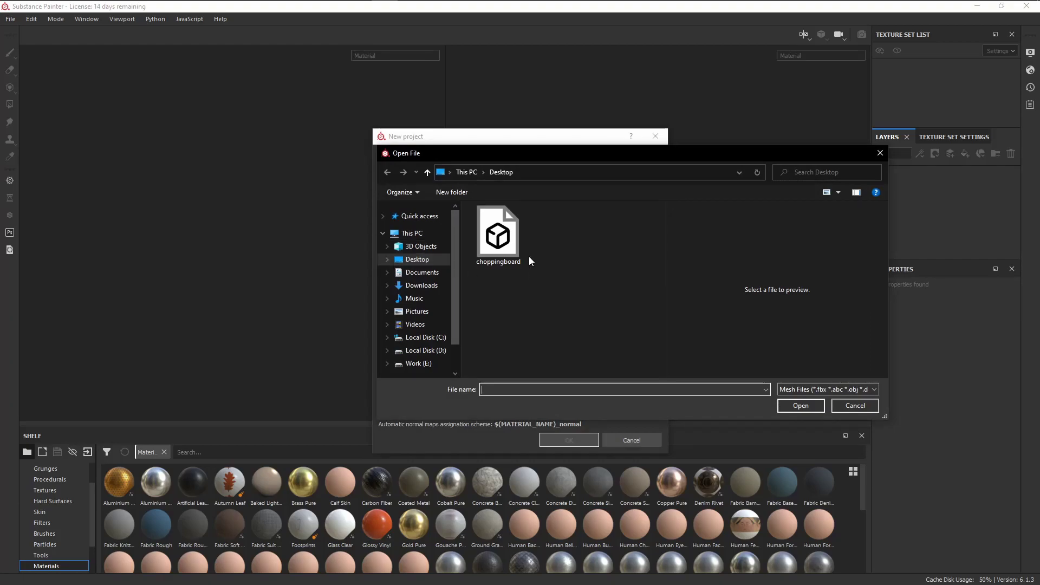
left_click(505, 236)
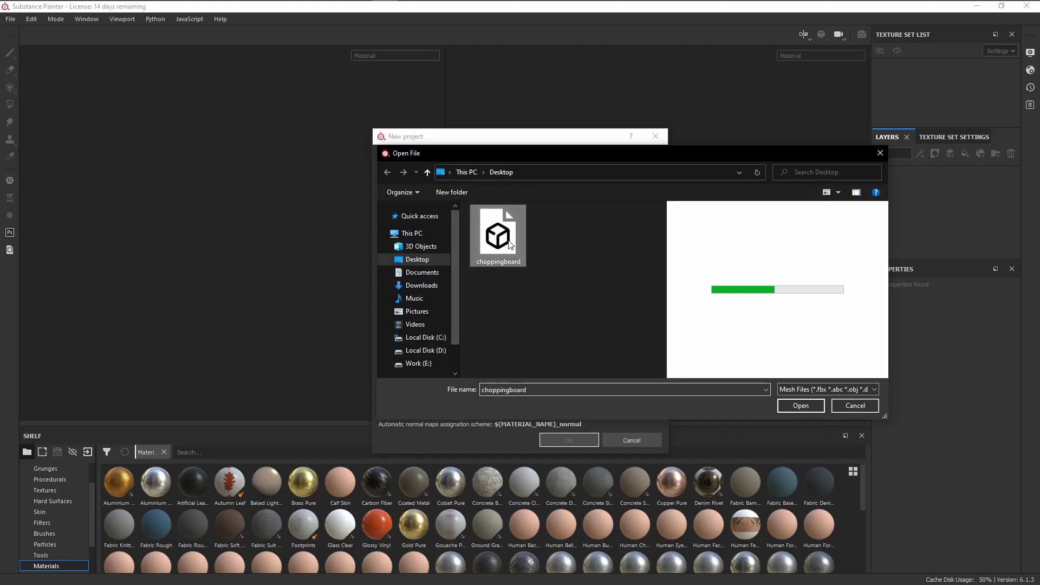
double_click(508, 239)
left_click(460, 208)
left_click(460, 249)
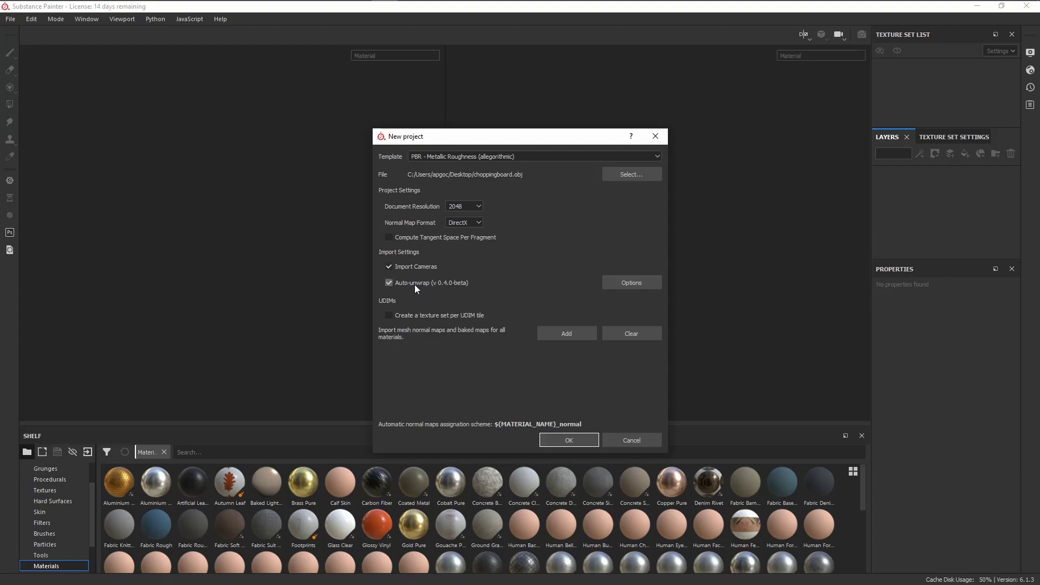
Review the auto-unwrap options, keep seams on Generate only missing data, and create the project with auto-unwrap enabled.
left_click(628, 285)
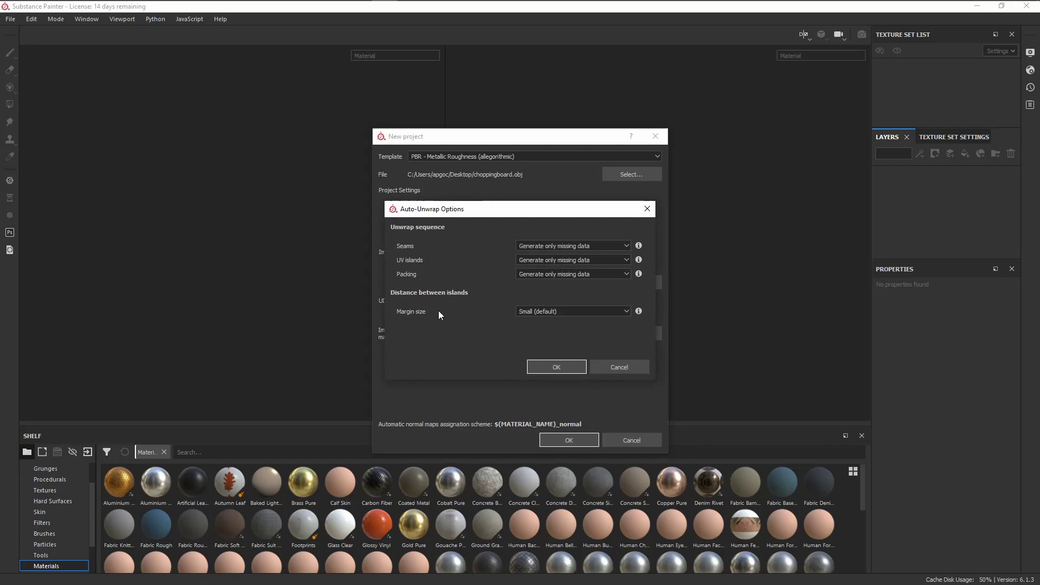
left_click(619, 245)
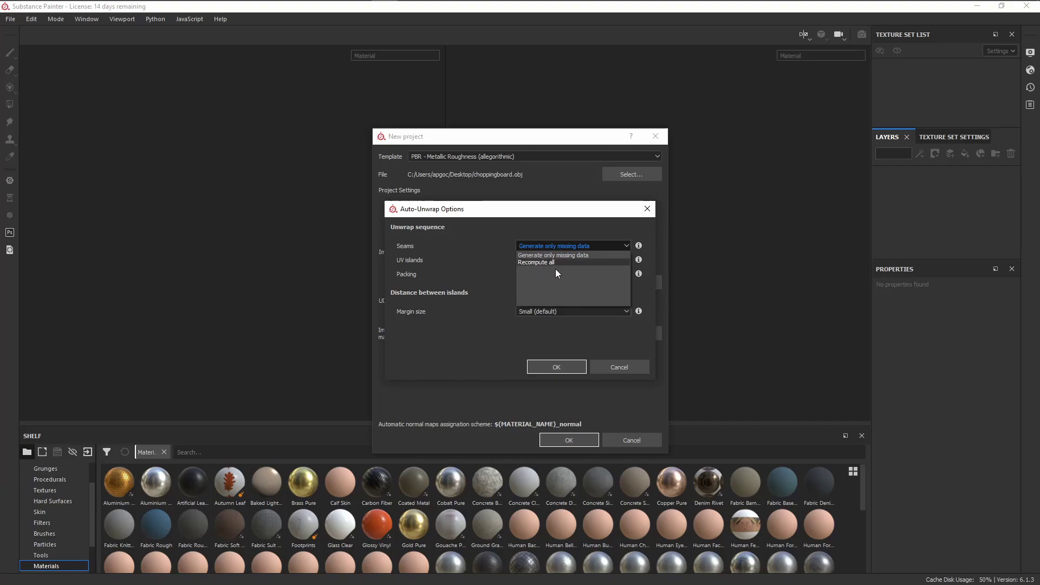
left_click(615, 247)
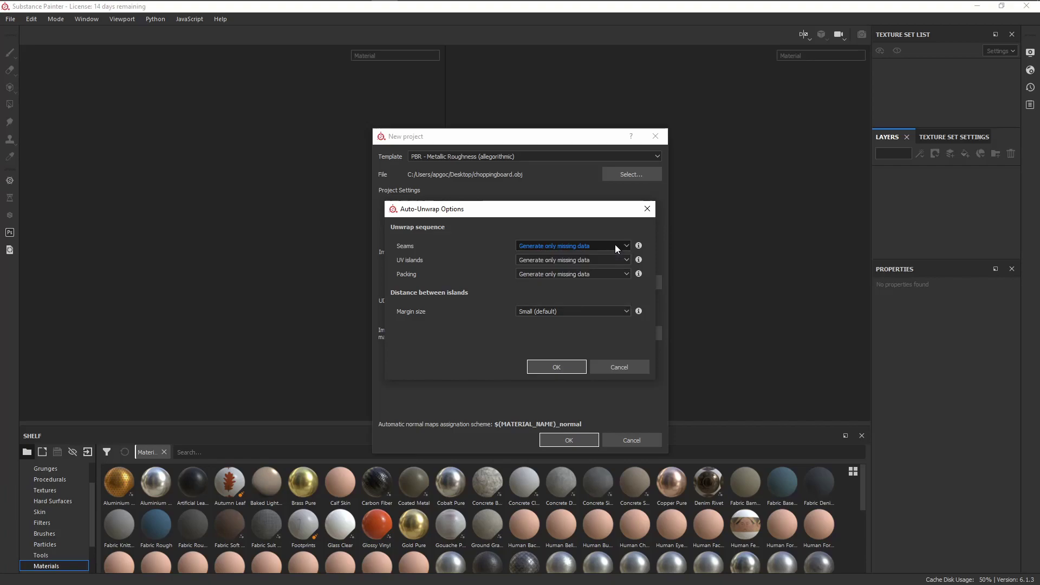
mouse_move(639, 247)
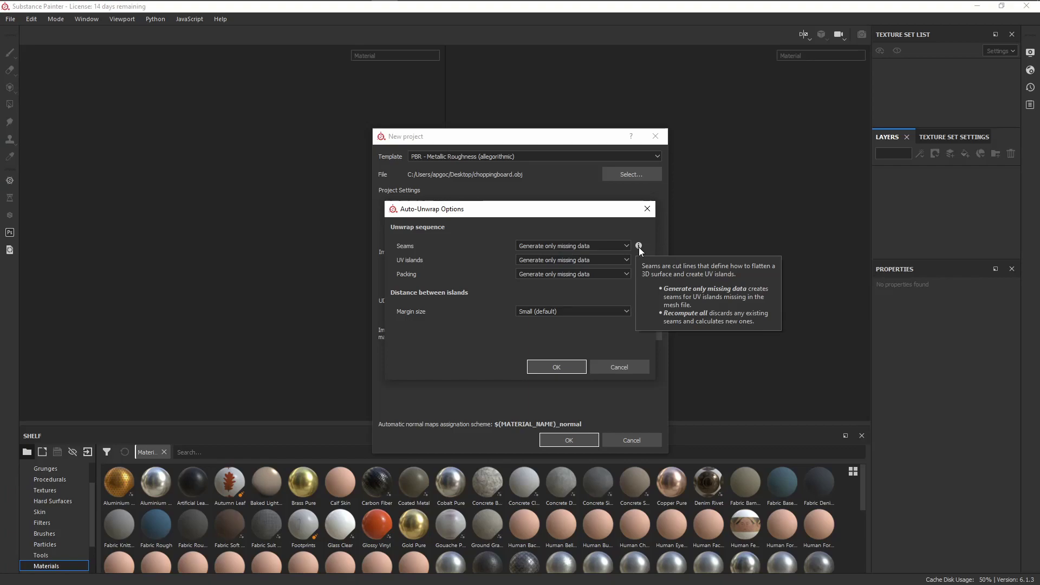
left_click(557, 367)
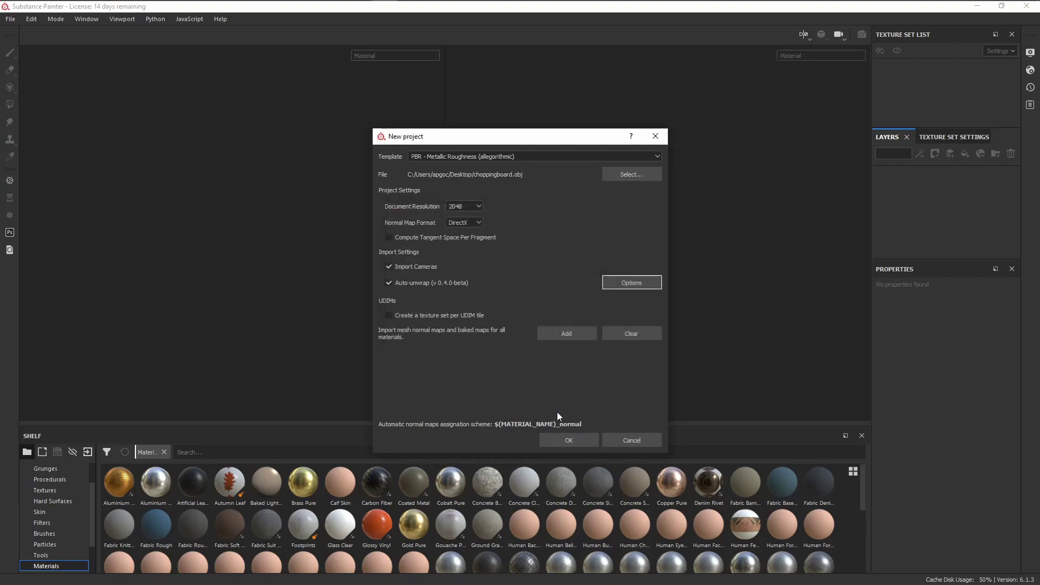
left_click(569, 439)
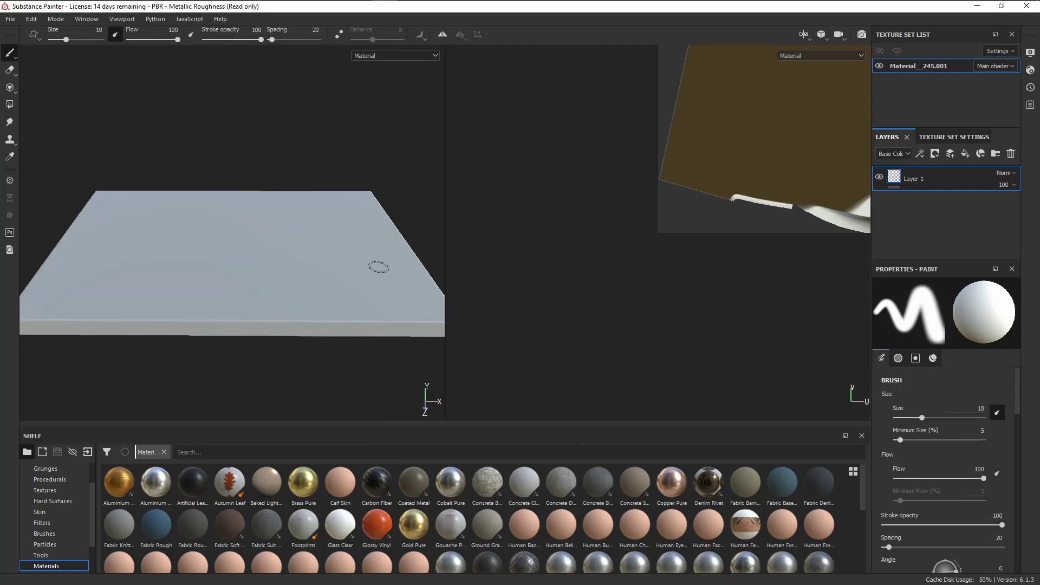
Examine the chopping board's auto-generated UV islands in the 2D view.
scroll(594, 231, "up", 2)
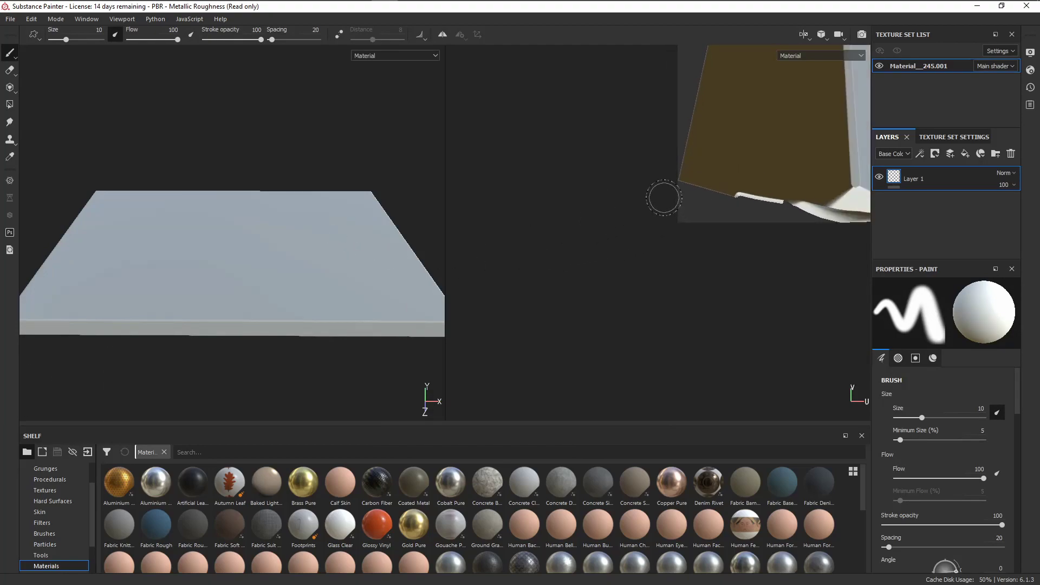
scroll(664, 196, "down", 4)
middle_click_drag(724, 142, 655, 223, "alt")
scroll(721, 175, "up", 3)
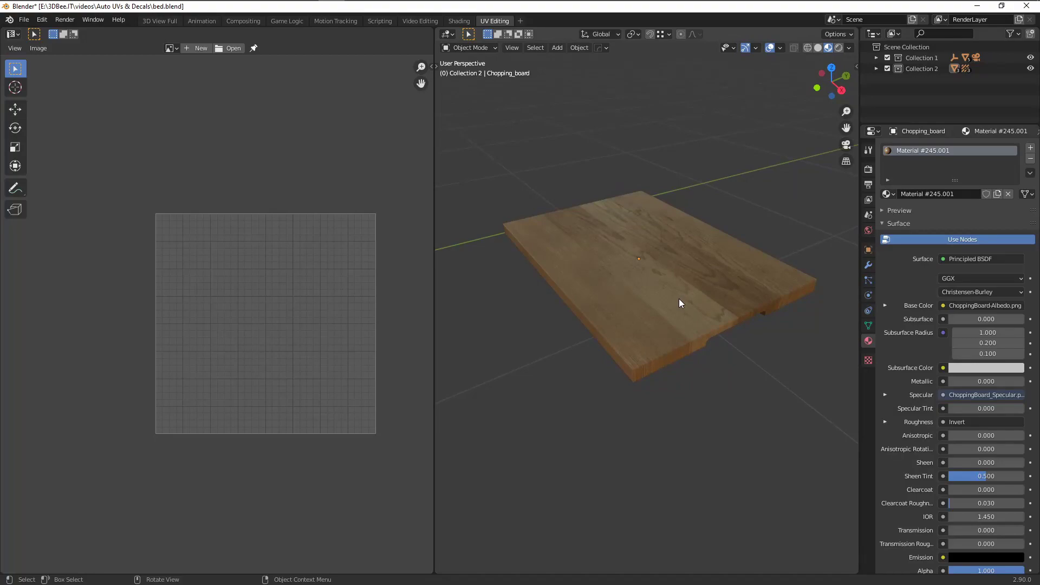
Switch to Blender and select the chopping board's entire mesh in Edit Mode to show its original UV layout.
left_click(678, 298)
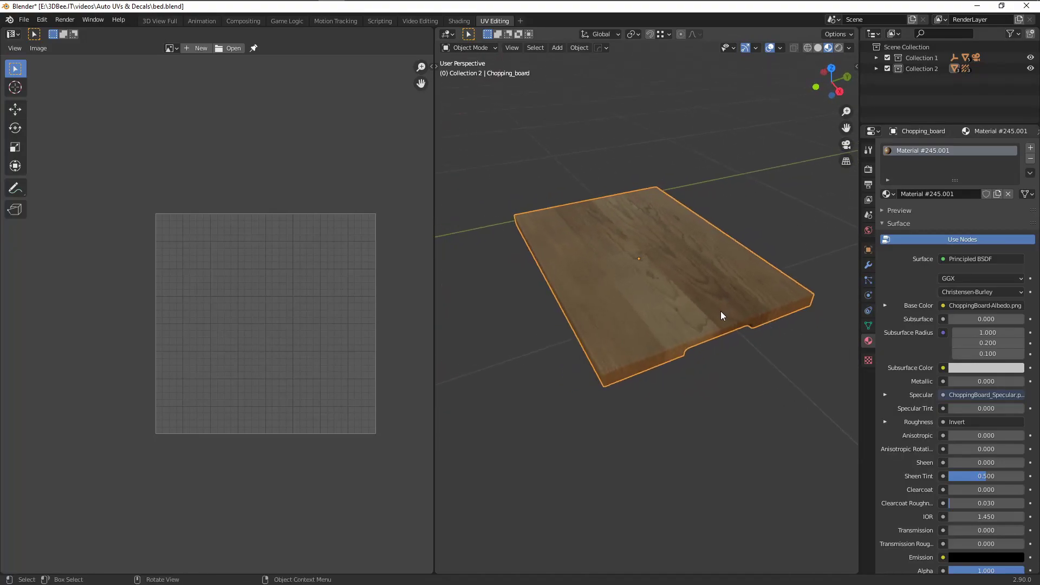
scroll(686, 343, "up", 2)
key("Tab")
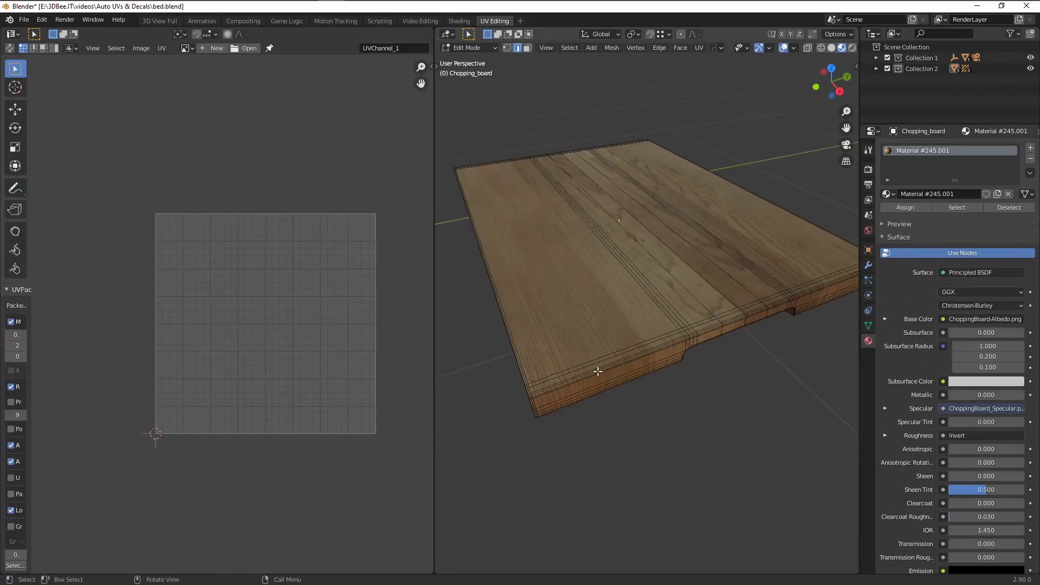
middle_click_drag(596, 370, 640, 348)
key("a")
scroll(601, 326, "down", 3)
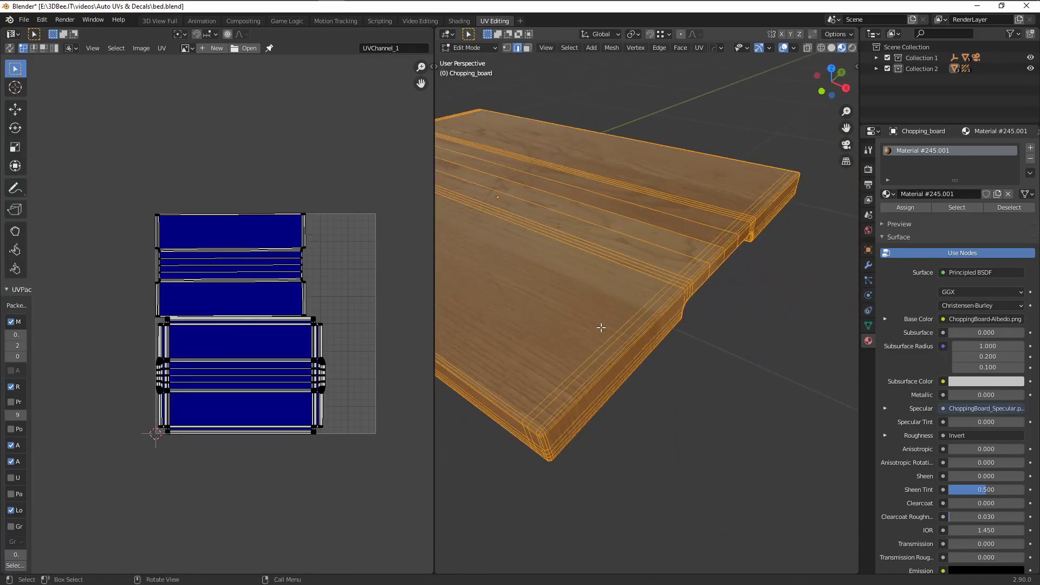
Examine the chopping board's UV islands and edge loops up close, then leave Edit Mode and clear the selection.
scroll(320, 318, "up", 3)
scroll(330, 318, "up", 6)
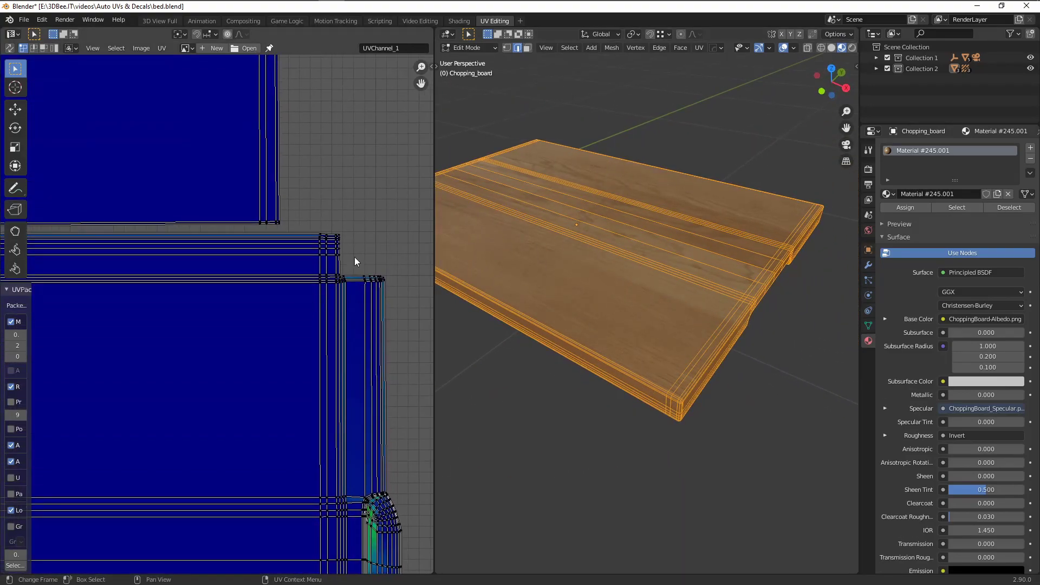
scroll(317, 219, "down", 9)
scroll(301, 348, "up", 7)
middle_click_drag(314, 426, 314, 347)
scroll(315, 347, "down", 3)
middle_click_drag(616, 371, 600, 355)
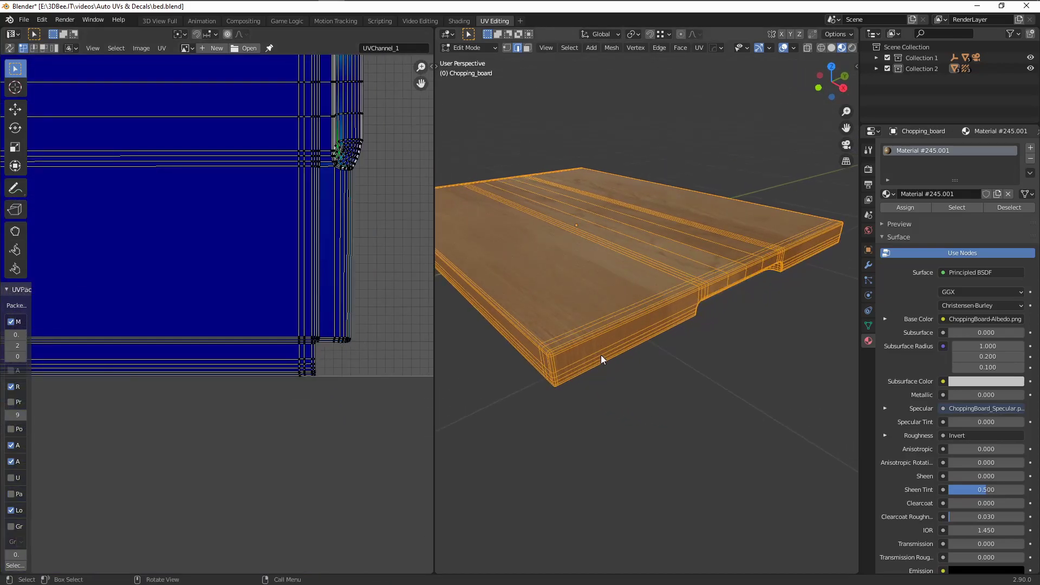
key("Tab")
scroll(555, 362, "up", 5)
key("alt+a")
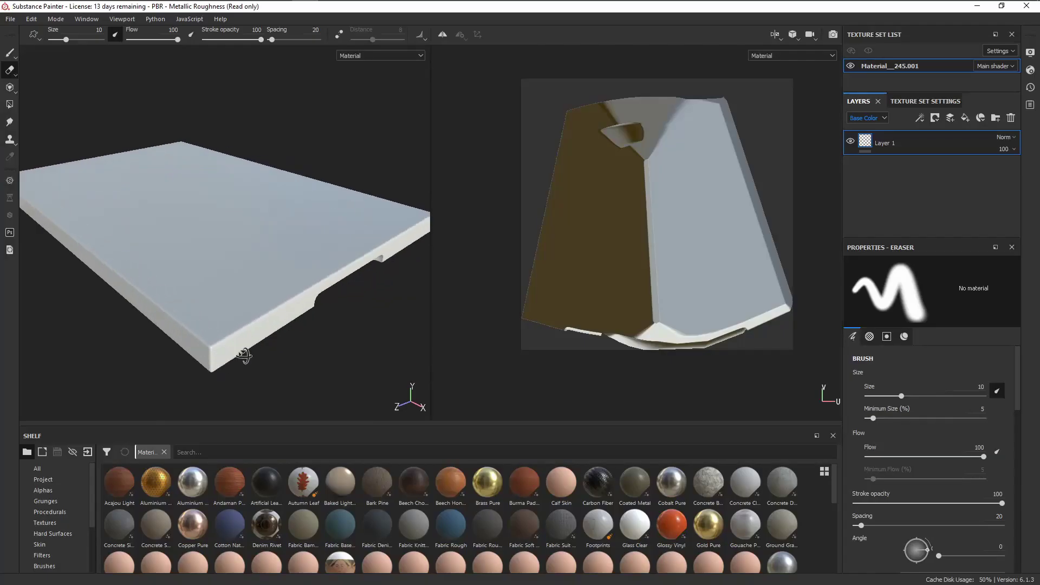
Switch to Substance Painter, search the materials for wood, and add Andaman Padauk Wood as a fill layer beneath Layer 1.
left_click(225, 452)
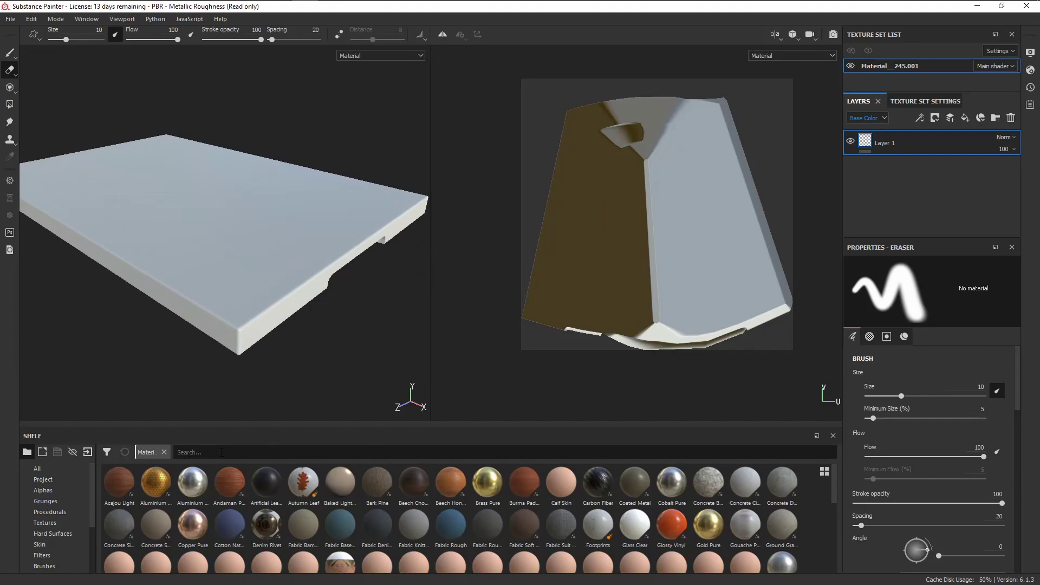
type("wood")
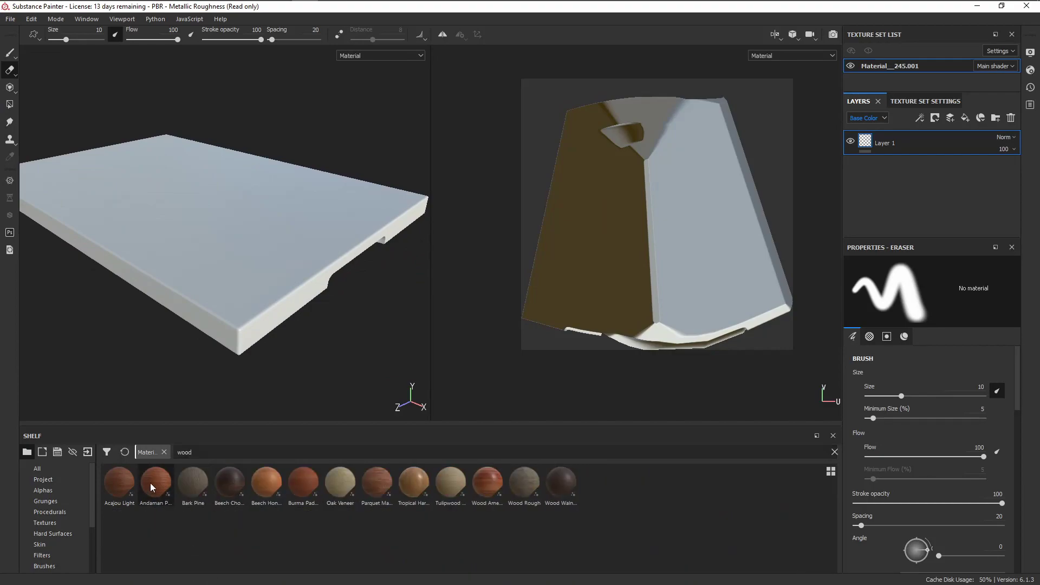
left_click_drag(788, 187, 880, 190)
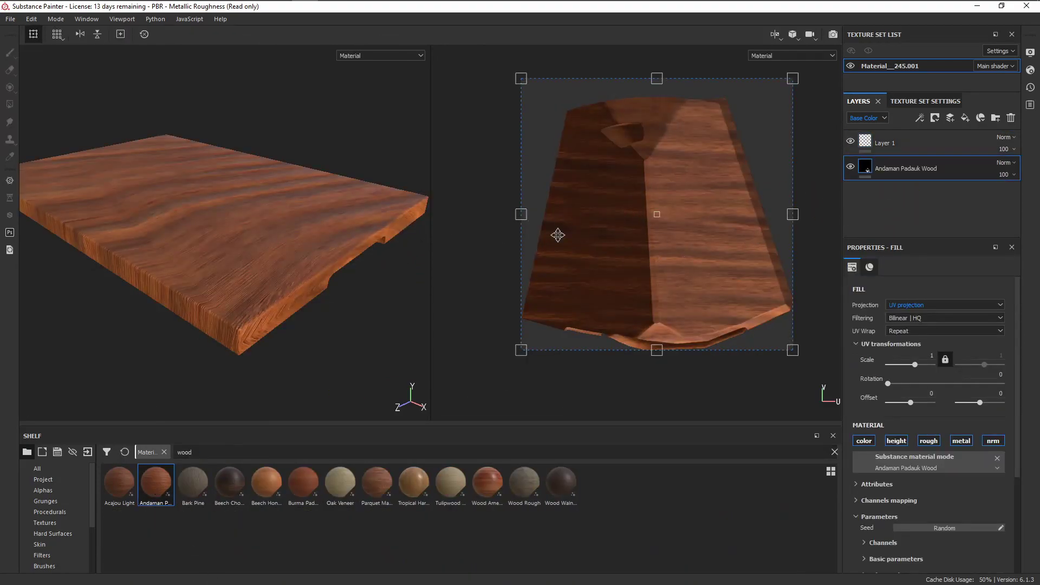
left_click_drag(193, 293, 256, 334, "alt")
right_click_drag(256, 334, 434, 320, "shift")
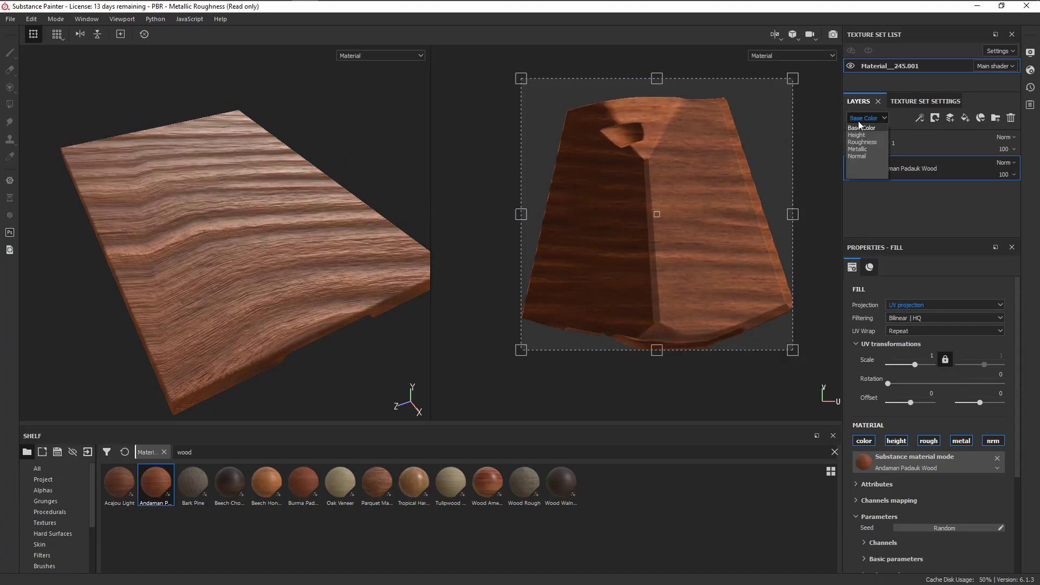
Turn off the height channel of the Andaman Padauk Wood fill and set its projection to Tri-planar projection.
left_click(897, 441)
left_click_drag(226, 299, 292, 316, "alt")
right_click_drag(293, 317, 347, 313, "shift")
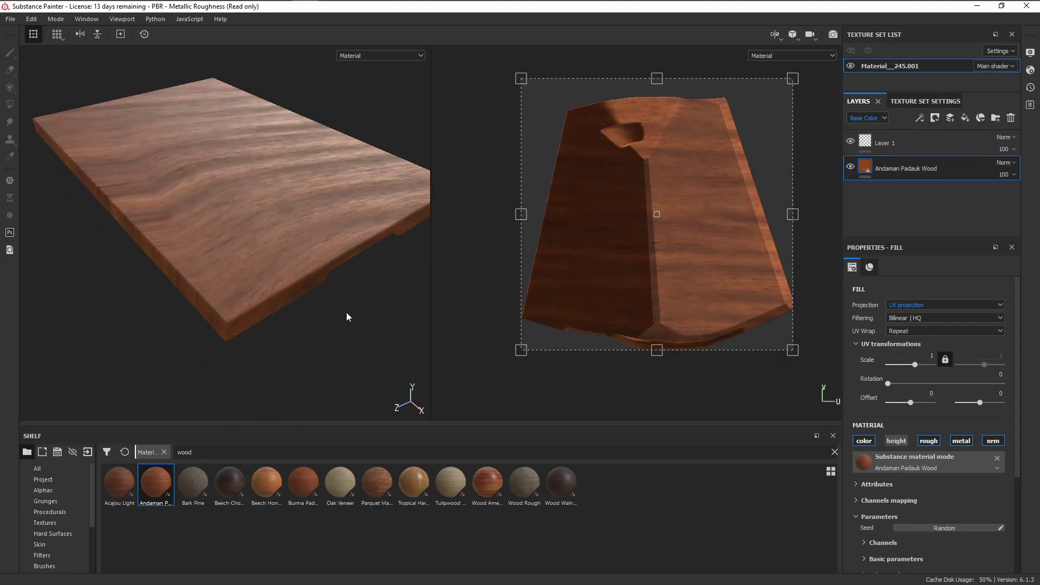
left_click(957, 304)
left_click(951, 321)
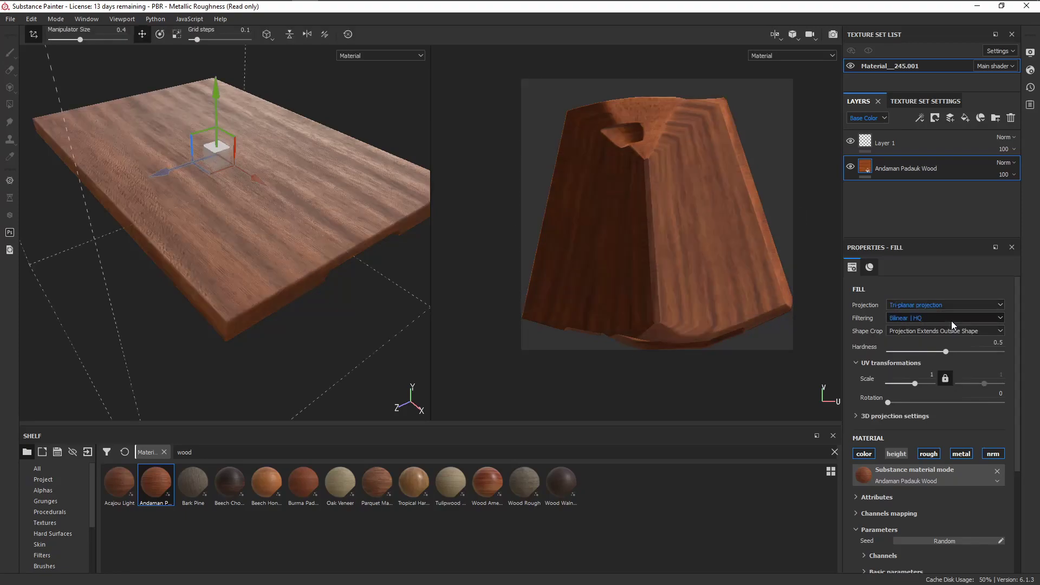
Examine the tri-planar wood grain across the chopping board's top and side edges in the full 3D view.
mouse_move(320, 324)
left_mouse_down("alt")
mouse_move(326, 342)
mouse_move(334, 319)
left_mouse_up("alt")
mouse_move(285, 284)
right_mouse_down("shift")
mouse_move(243, 295)
mouse_move(276, 303)
right_mouse_up("shift")
scroll(276, 304, "up", 3)
mouse_move(282, 307)
left_mouse_down("alt")
mouse_move(318, 329)
mouse_move(325, 304)
mouse_move(323, 330)
left_mouse_up("alt")
right_click_drag(323, 330, 341, 328, "shift")
mouse_move(341, 328)
left_mouse_down("alt")
mouse_move(323, 279)
mouse_move(327, 298)
left_mouse_up("alt")
mouse_move(328, 298)
right_mouse_down("shift")
mouse_move(402, 323)
mouse_move(347, 313)
right_mouse_up("shift")
mouse_move(347, 313)
left_mouse_down("alt")
mouse_move(329, 304)
mouse_move(365, 314)
left_mouse_up("alt")
scroll(330, 303, "up", 2)
key("F2")
scroll(362, 293, "down", 3)
scroll(365, 314, "up", 4)
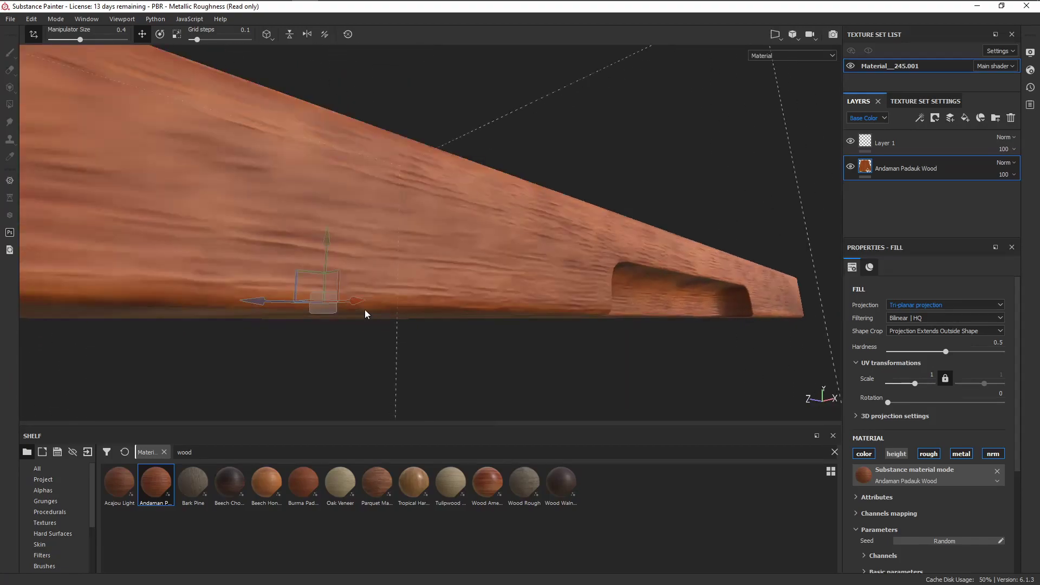
Examine the wood grain inside the handle recess and on the underside of the chopping board up close.
right_click_drag(365, 314, 395, 318, "shift")
right_click(383, 326)
left_click_drag(729, 310, 723, 279, "alt")
middle_click_drag(723, 279, 484, 277, "alt")
scroll(484, 277, "up", 4)
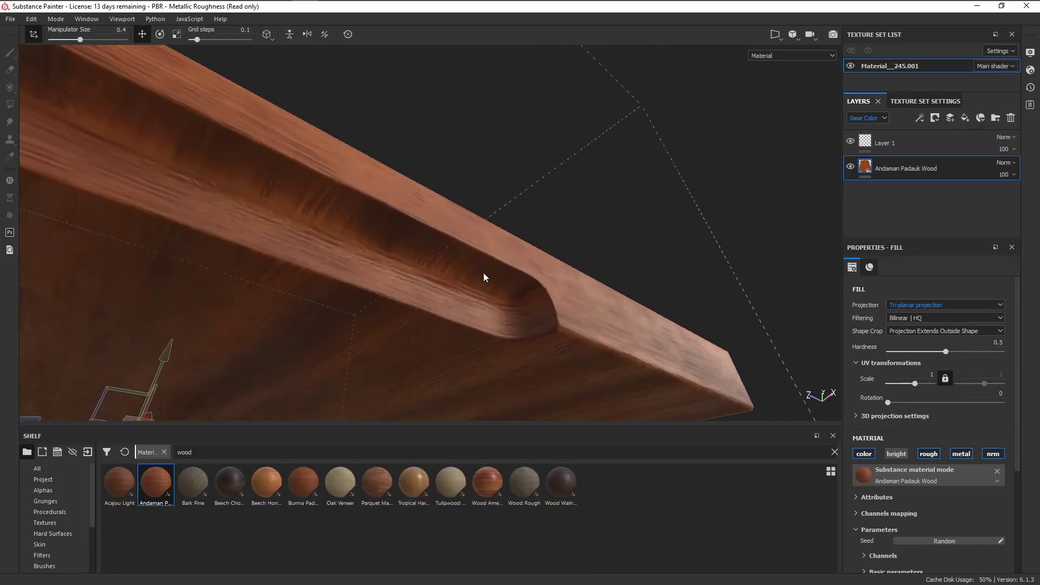
scroll(484, 277, "up", 2)
right_click_drag(484, 278, 522, 341, "shift")
scroll(522, 341, "down", 5)
left_click_drag(522, 341, 454, 345, "alt")
scroll(585, 392, "down", 2)
right_click_drag(455, 344, 486, 345, "shift")
right_click(926, 172)
left_click(935, 406)
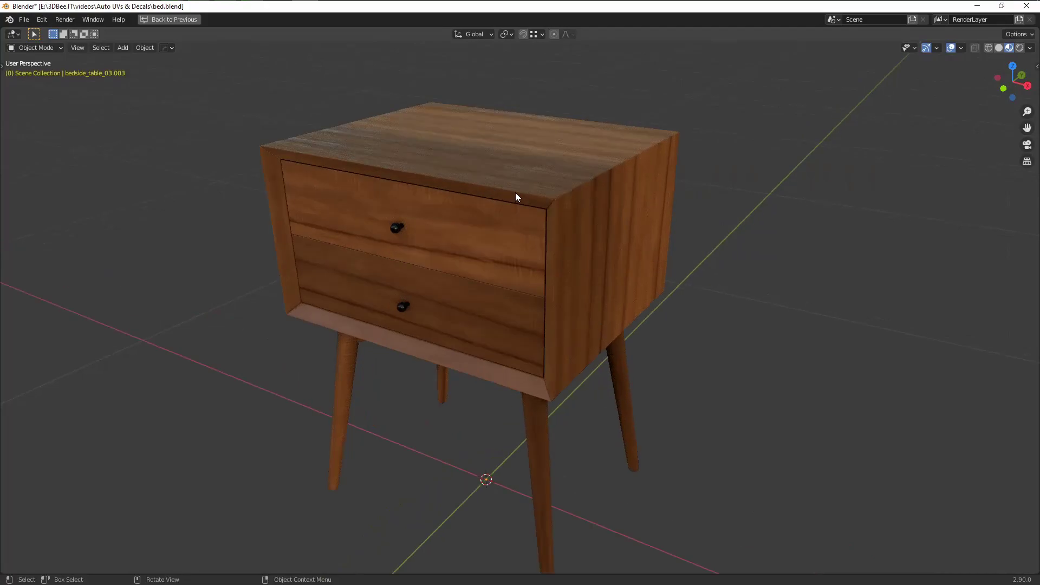
Switch to Blender, select the bedside table's body and bring back the full UV Editing layout.
mouse_move(515, 193)
middle_mouse_down()
mouse_move(547, 296)
mouse_move(528, 193)
mouse_move(506, 297)
mouse_move(564, 290)
mouse_move(497, 236)
middle_mouse_up()
left_click(620, 193)
key("ctrl+space")
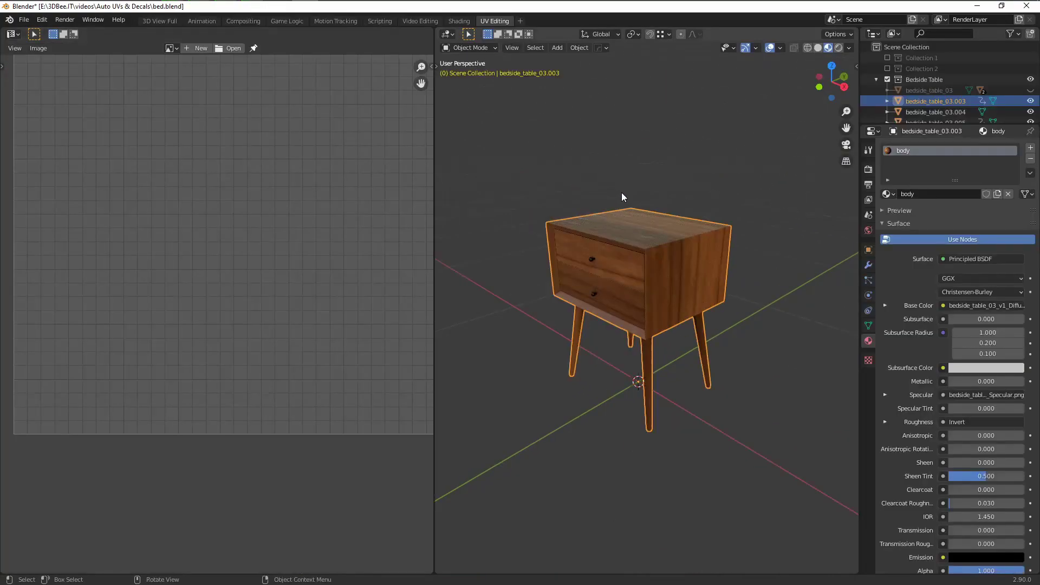
Try sliding the bedside table's lower drawer along the Y axis as a separate object.
left_click(616, 251)
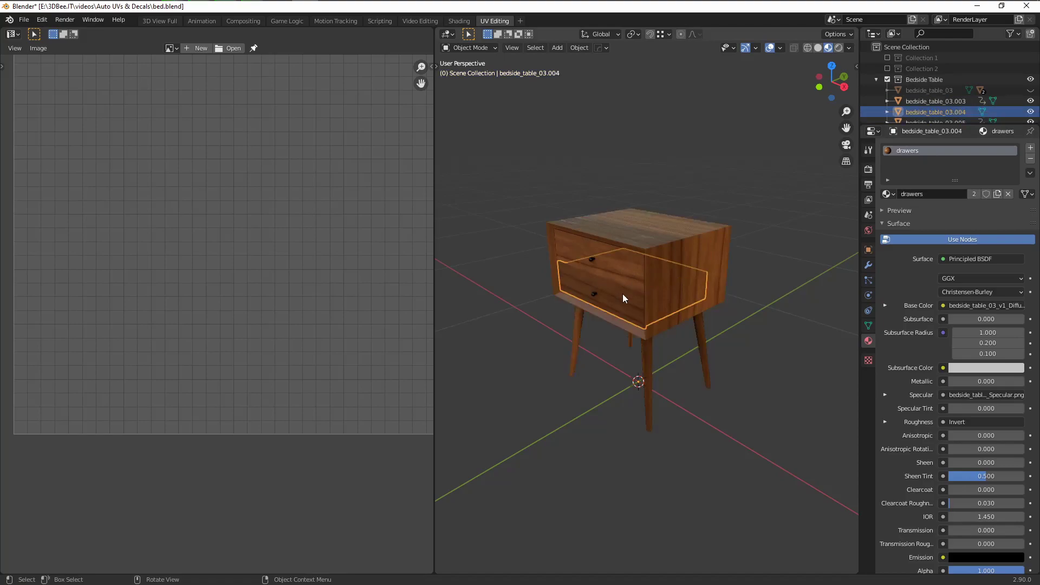
scroll(622, 293, "up", 3)
key("g")
key("y")
right_click(551, 277)
left_click(616, 320)
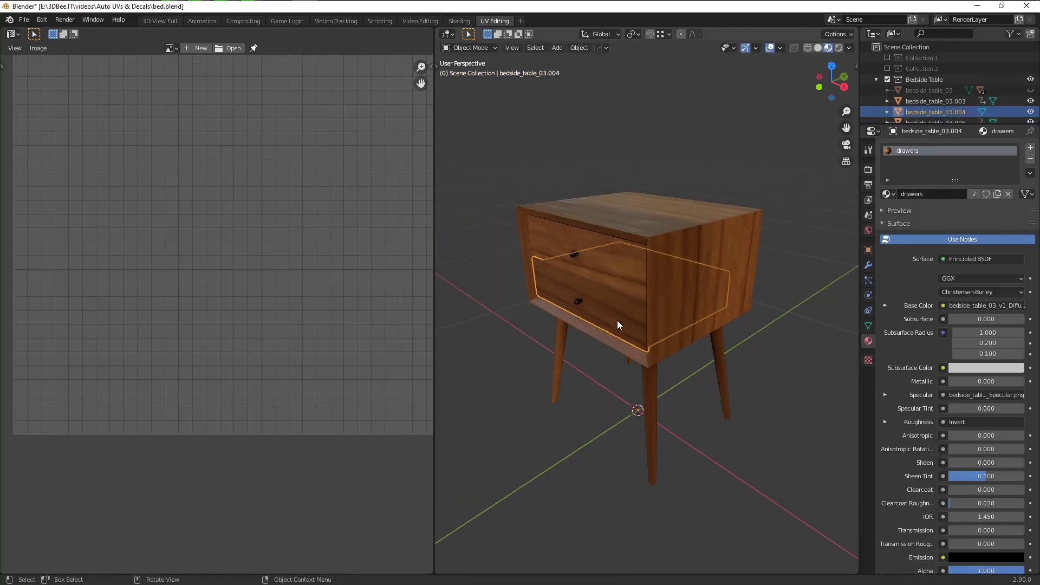
key("g")
key("y")
right_click(570, 332)
Maximize the 3D view, clear the selection and examine the bedside table's wood grain from the top and sides.
key("ctrl+space")
scroll(529, 256, "down", 2)
key("a")
key("a")
middle_click_drag(528, 256, 531, 366)
scroll(528, 234, "up", 4)
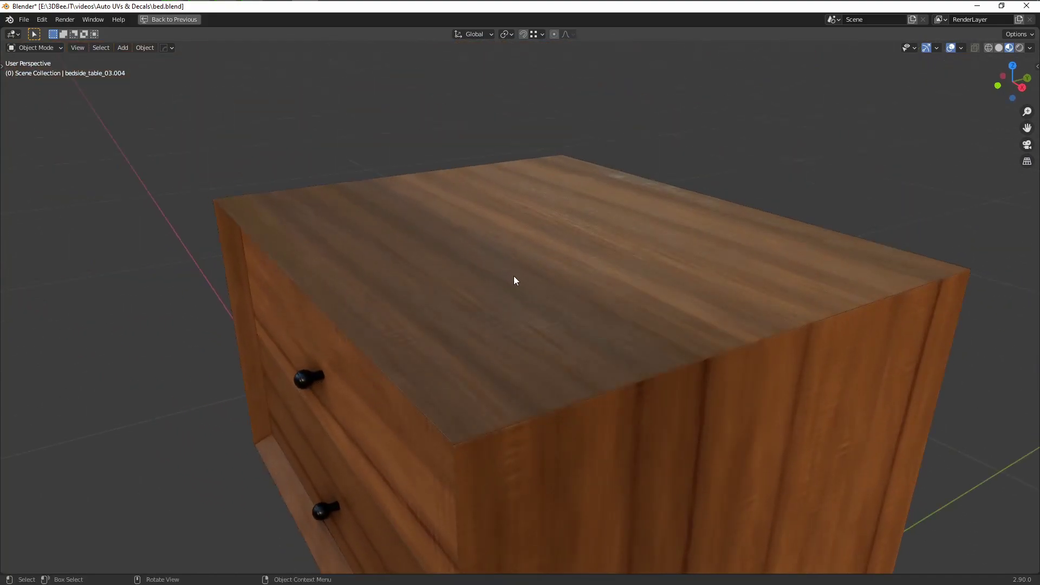
middle_click_drag(456, 215, 479, 176)
scroll(479, 176, "down", 1)
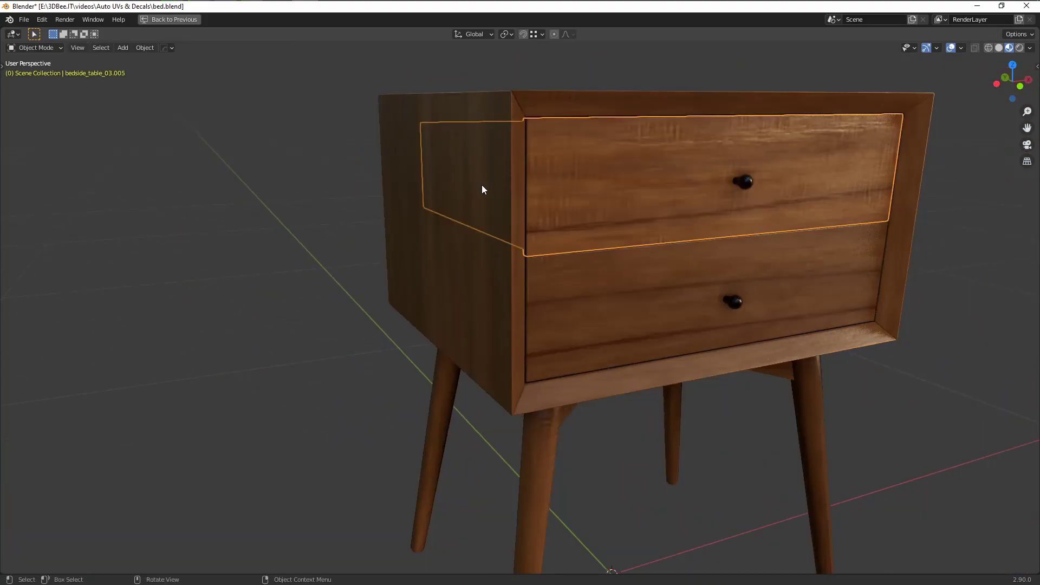
Select the linked side panel of the bedside table's body in Edit Mode and try moving it along X.
key("Tab")
key("Tab")
left_click(482, 185)
key("Tab")
key("a")
key("a")
key("l")
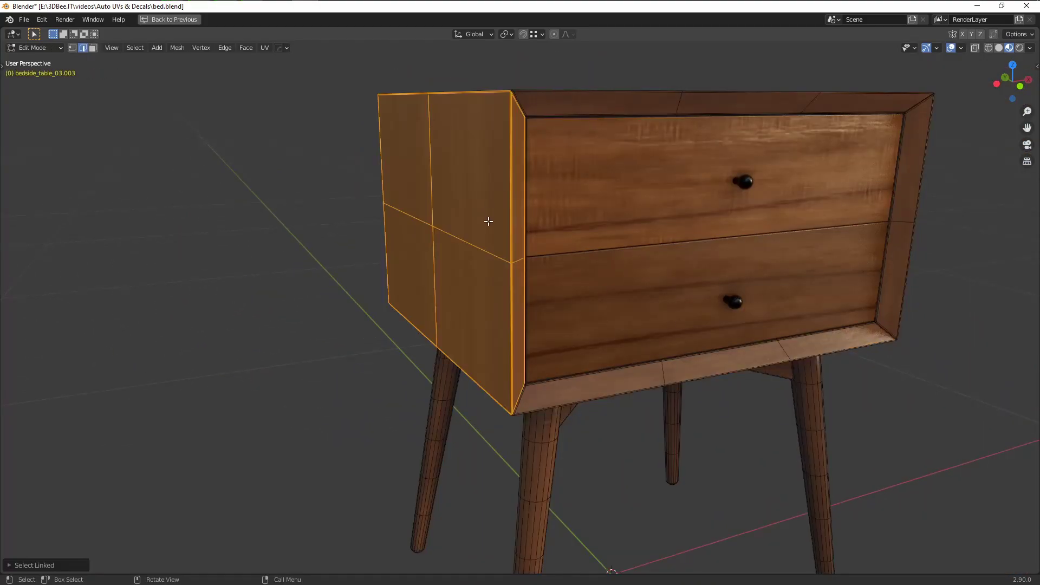
key("g")
key("x")
right_click(432, 229)
key("Tab")
middle_click_drag(432, 228, 529, 218)
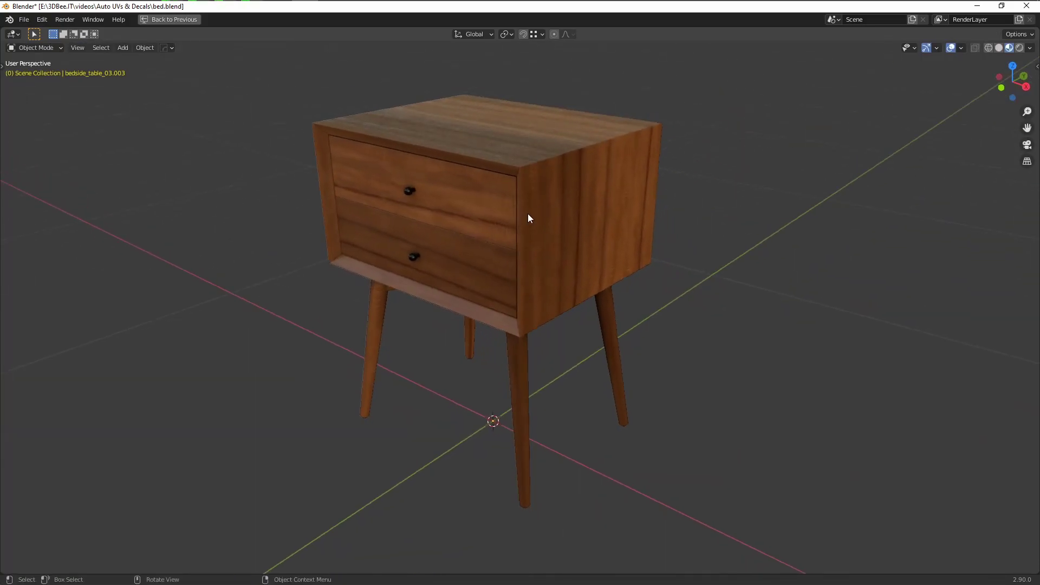
key("a")
Switch to Substance Painter and create a PBR - Metallic Roughness project from bedside.obj with Auto-unwrap enabled.
key("alt+Tab")
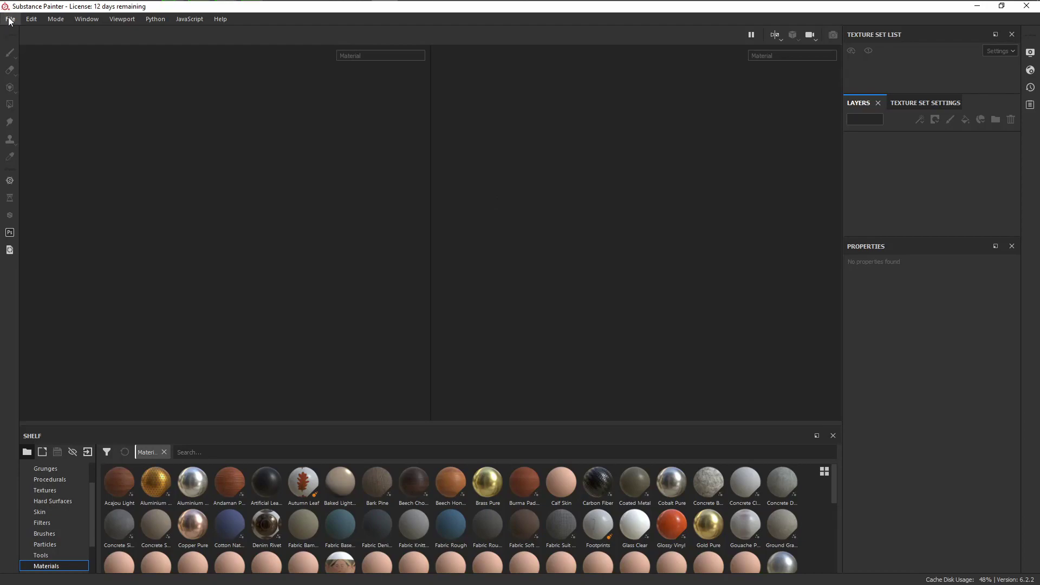
left_click(10, 19)
left_click(20, 31)
left_click(629, 145)
double_click(497, 208)
left_click(459, 181)
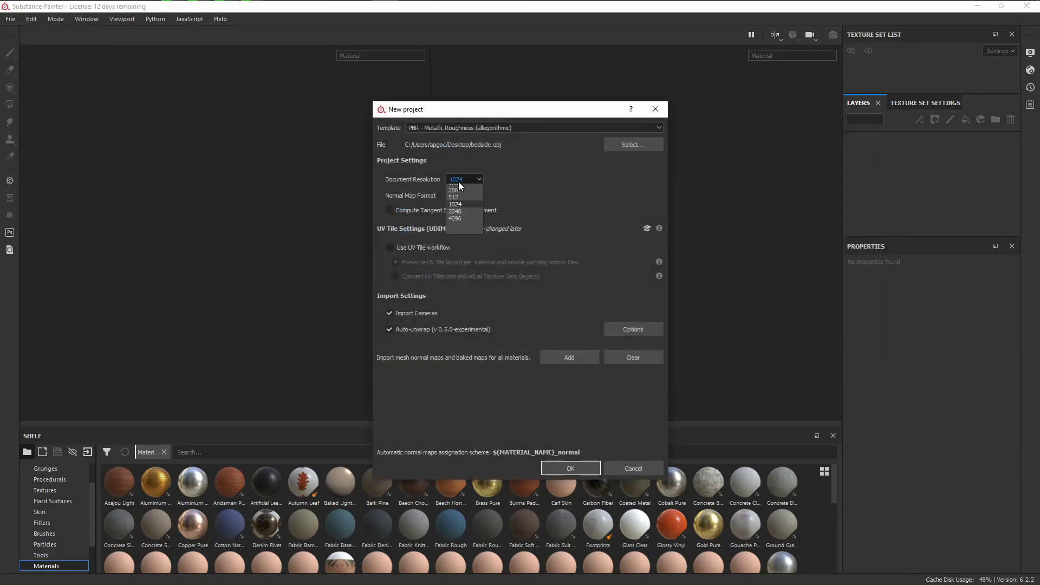
left_click(583, 468)
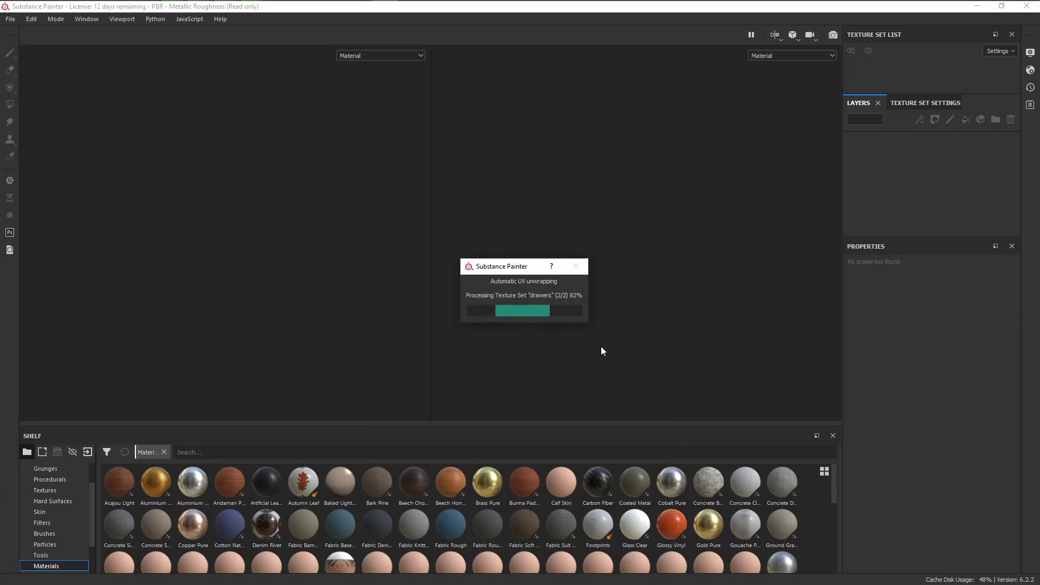
middle_click_drag(601, 303, 600, 305, "alt")
scroll(265, 225, "down", 3)
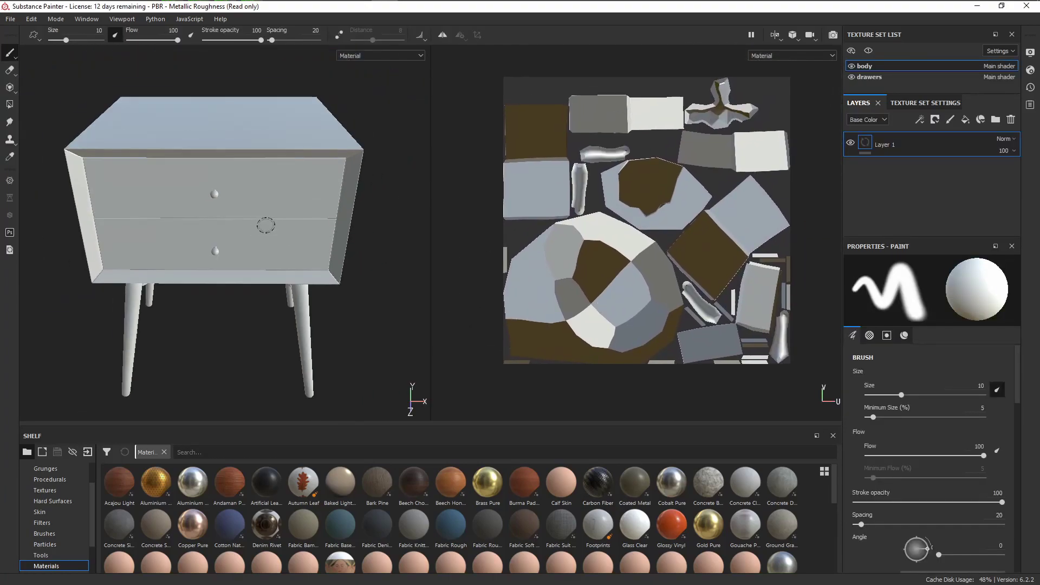
Search the materials for wood and add Paldao Wood as a fill layer beneath Layer 1 on the body texture set.
left_click_drag(265, 225, 323, 267, "alt")
left_click(429, 452)
type("wood")
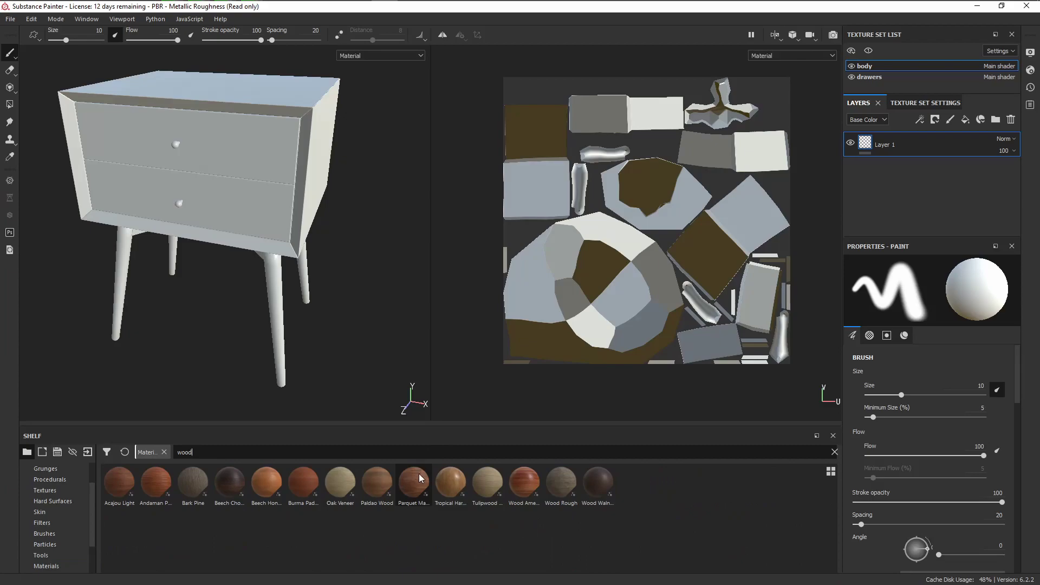
left_click_drag(381, 488, 877, 252)
left_click_drag(850, 187, 850, 188)
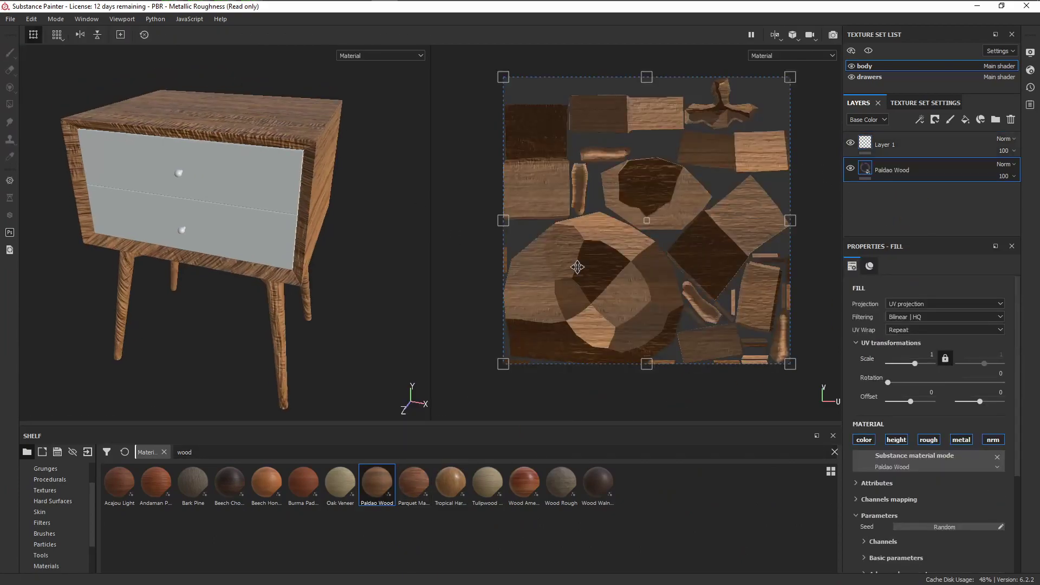
Set the projection of the body's Paldao Wood fill to Tri-planar projection.
left_click_drag(374, 187, 293, 199, "alt")
left_click(958, 304)
left_click(926, 330)
scroll(292, 199, "up", 2)
scroll(293, 199, "down", 3)
mouse_move(250, 228)
right_mouse_down("shift")
mouse_move(271, 230)
mouse_move(225, 231)
mouse_move(236, 237)
right_mouse_up("shift")
mouse_move(235, 238)
left_mouse_down("alt")
mouse_move(249, 227)
mouse_move(242, 241)
mouse_move(238, 218)
left_mouse_up("alt")
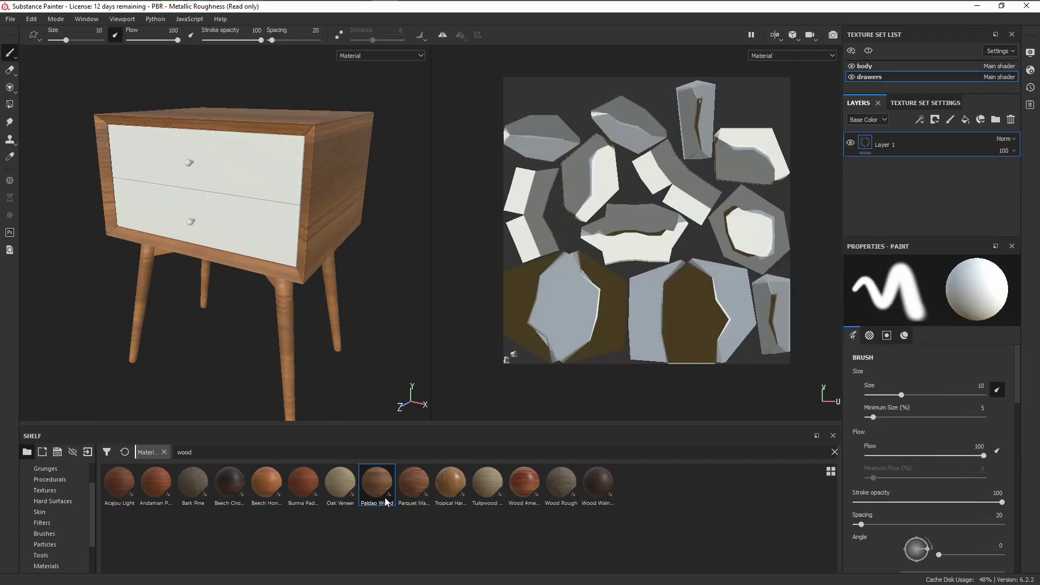
Give the drawers texture set a Paldao Wood fill with Tri-planar projection and the height channel off.
left_click(922, 328)
left_click_drag(154, 176, 219, 142, "alt")
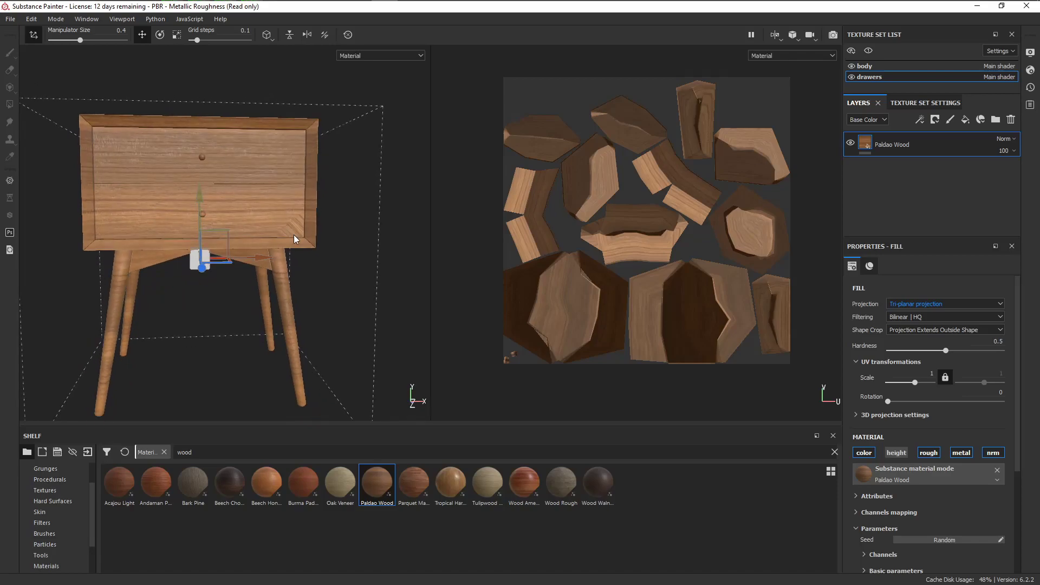
Examine the wood grain on the drawer fronts up close, including the lower corner near the leg.
middle_click_drag(294, 239, 259, 232, "alt")
right_click_drag(259, 232, 297, 235, "alt")
left_click_drag(298, 234, 253, 185, "alt")
right_click_drag(252, 186, 263, 195, "alt")
left_click_drag(263, 194, 262, 239, "alt")
right_click_drag(263, 239, 287, 241, "alt")
left_click_drag(287, 242, 239, 230, "alt")
right_click_drag(238, 230, 276, 228, "alt")
left_click_drag(276, 228, 314, 220, "alt")
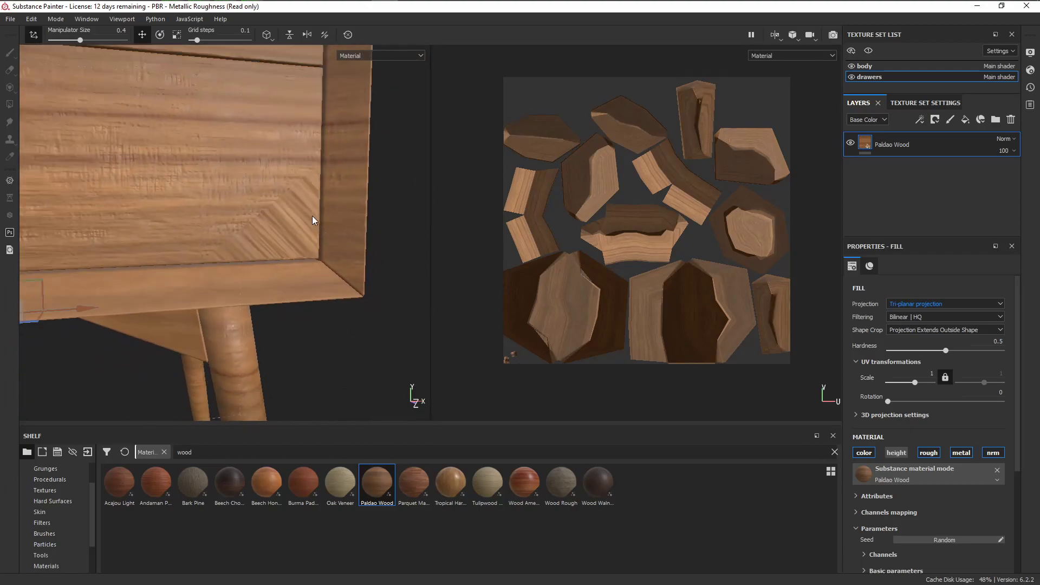
scroll(313, 220, "down", 5)
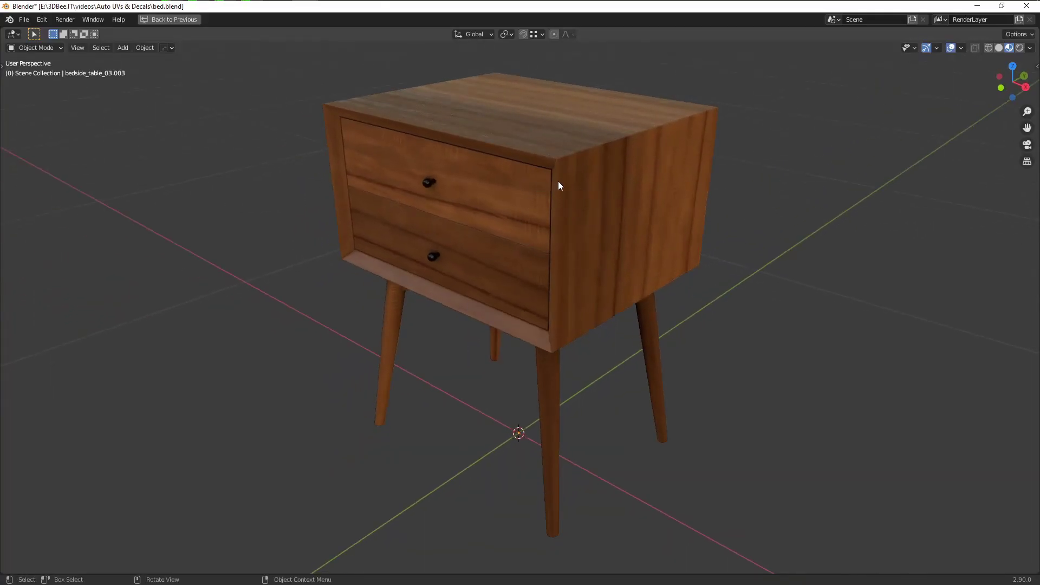
Switch to Blender, bring back the UV Editing layout and select the bedside table's body to view its material.
key("ctrl+space")
scroll(662, 225, "up", 3)
middle_click_drag(662, 225, 672, 195)
left_click(671, 195)
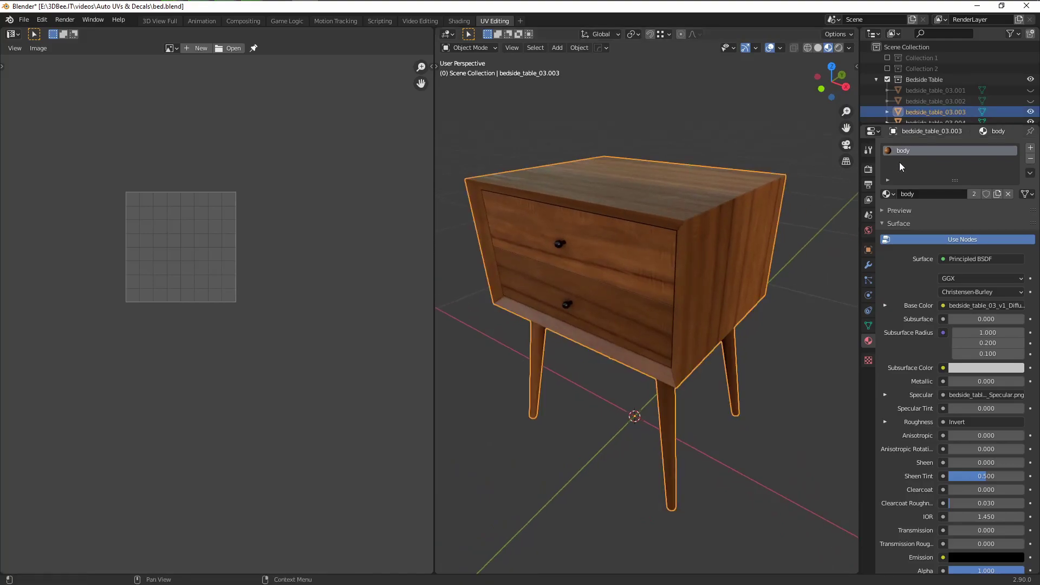
left_click(656, 244)
left_click(663, 256)
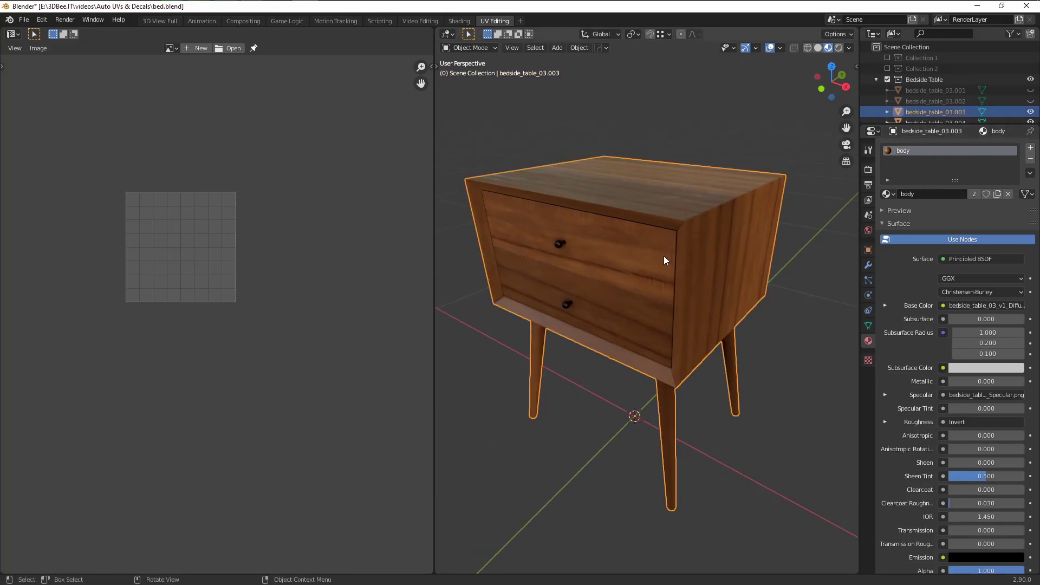
Select both drawers and examine their UV layout in Edit Mode.
middle_click_drag(664, 255, 676, 249, "shift")
left_click(646, 255)
key("Tab")
scroll(182, 224, "up", 4)
key("Tab")
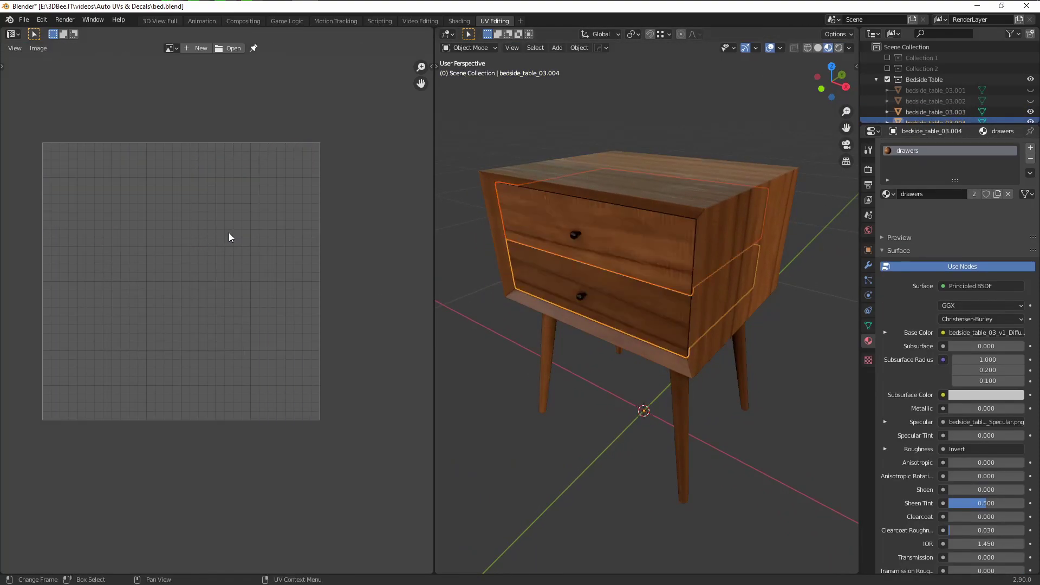
Show the UV maps in the body's mesh data and examine the drawer and body UV layouts in Edit Mode.
left_click(730, 223)
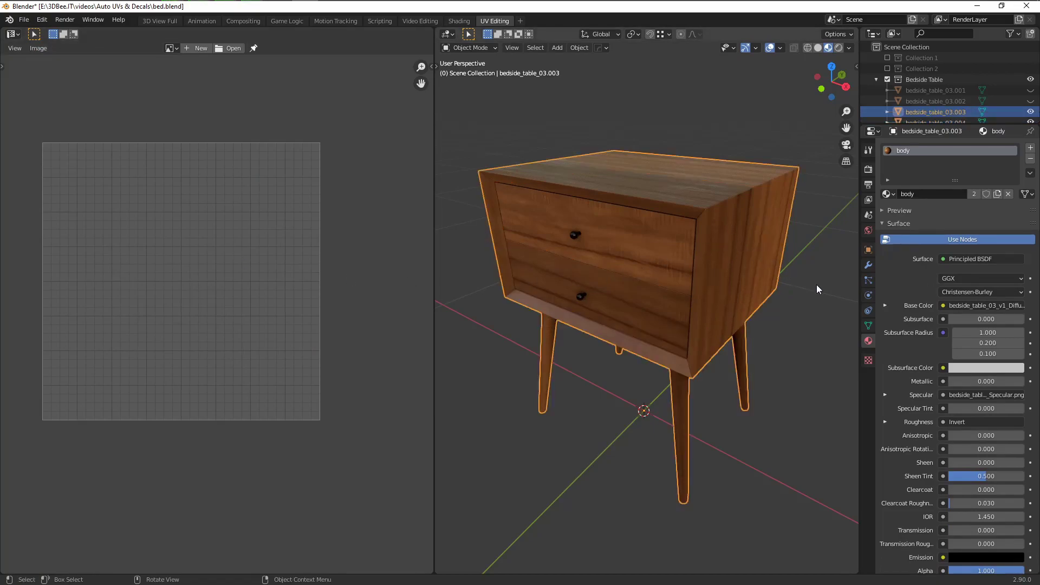
left_click(868, 327)
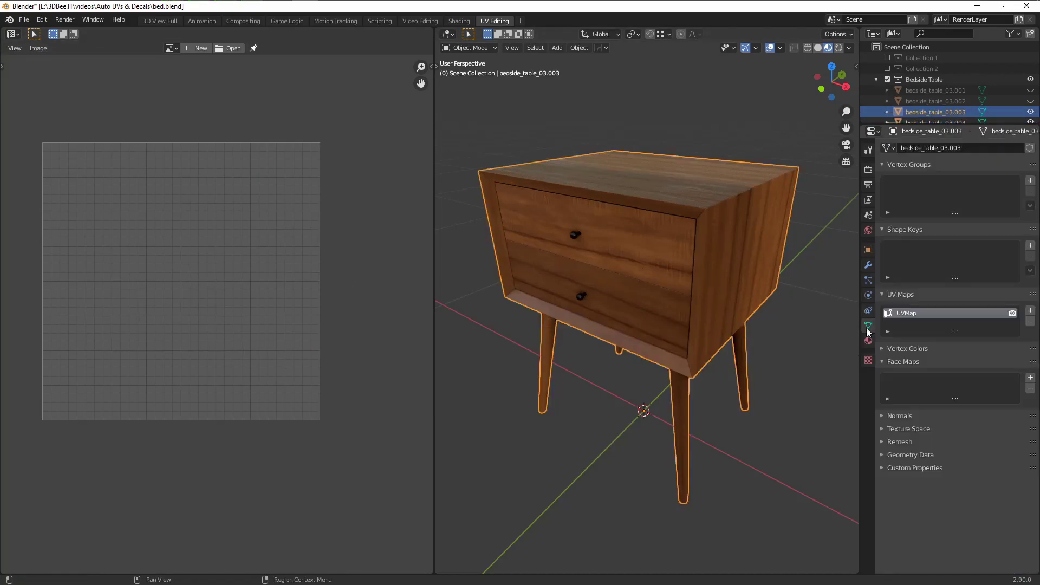
left_click(628, 267)
key("Tab")
key("Tab")
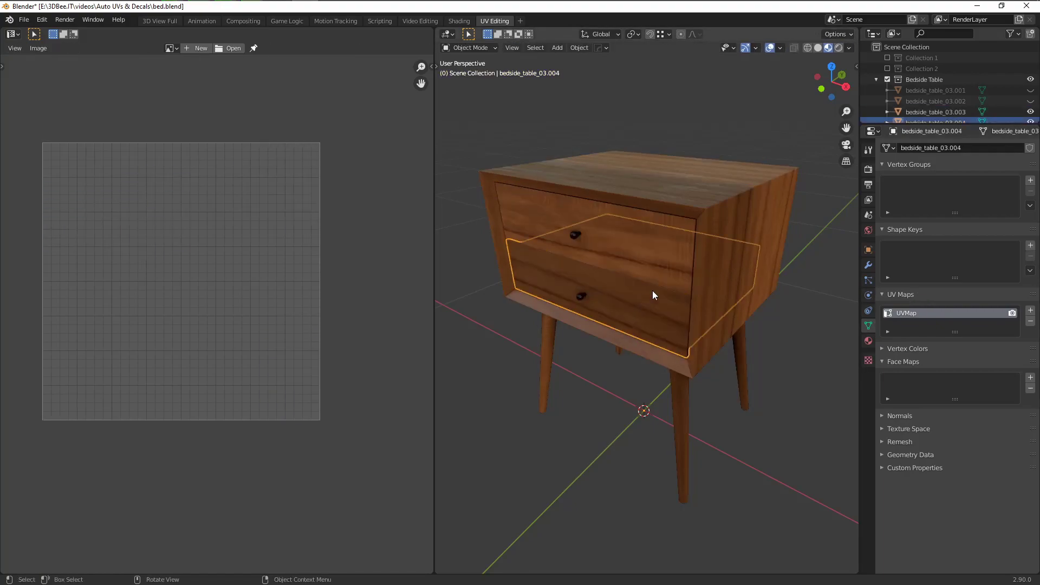
left_click(723, 219)
key("Tab")
key("a")
key("Tab")
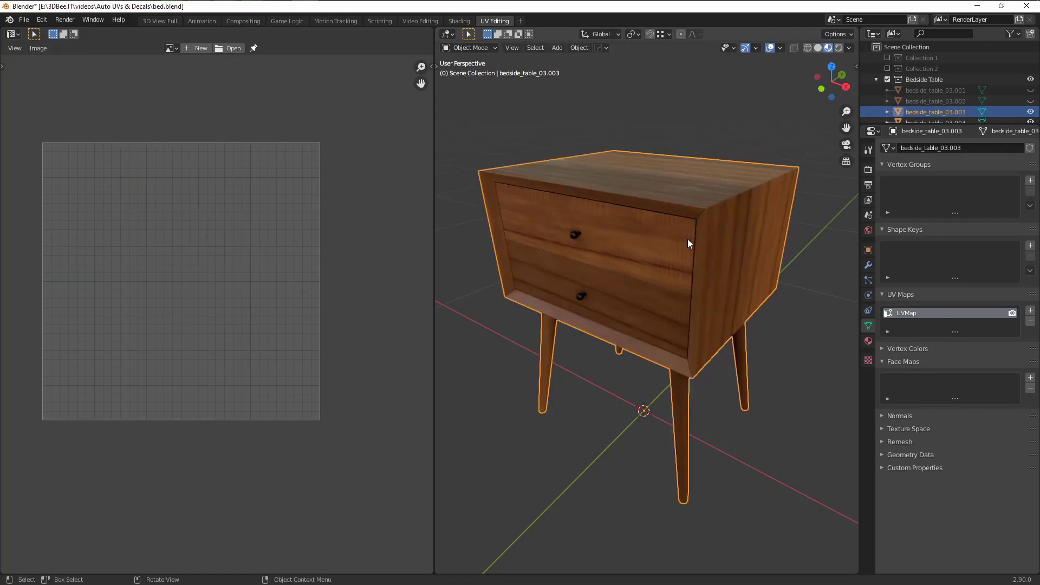
Delete the UVMap from the bedside table's body.
scroll(691, 242, "down", 2)
middle_click_drag(691, 242, 671, 264, "shift")
scroll(670, 264, "up", 1)
left_click(670, 264)
left_click(713, 221)
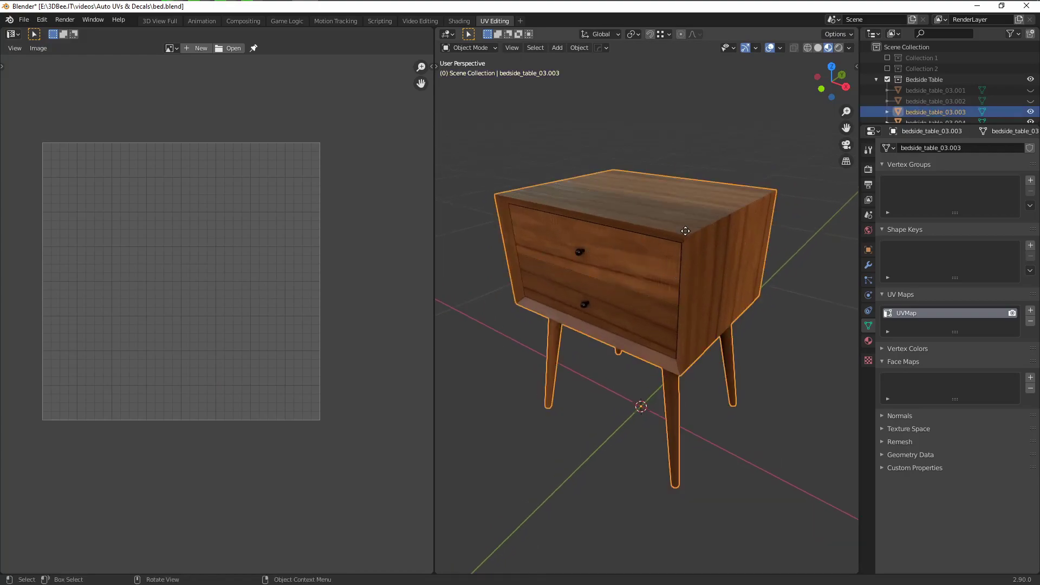
key("g")
right_click(746, 247)
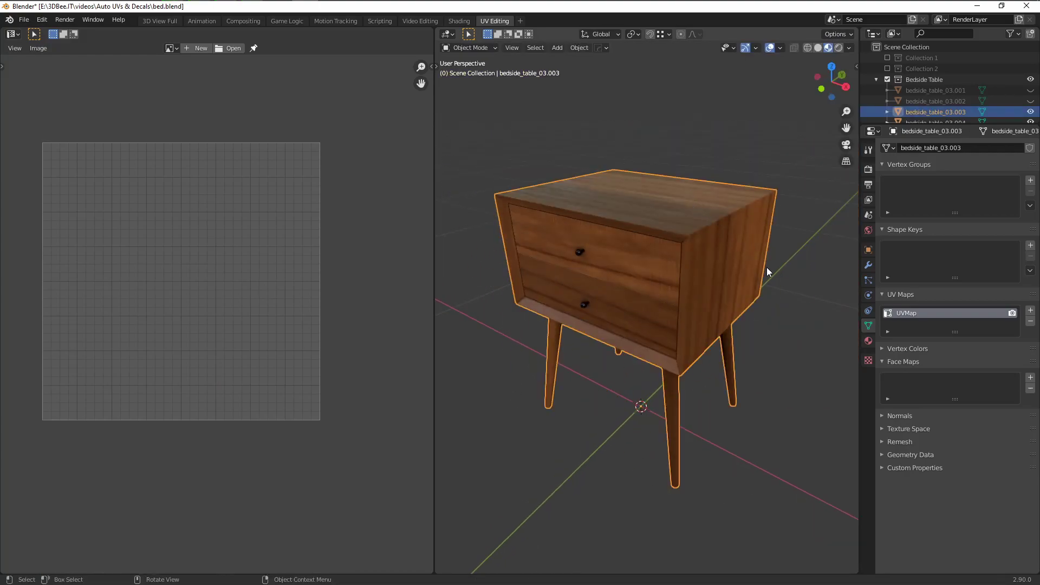
left_click(1030, 322)
Check the UV layout of the body and of both drawers in Edit Mode.
mouse_move(694, 242)
middle_mouse_down()
mouse_move(669, 277)
mouse_move(717, 300)
mouse_move(675, 265)
mouse_move(699, 233)
middle_mouse_up()
key("g")
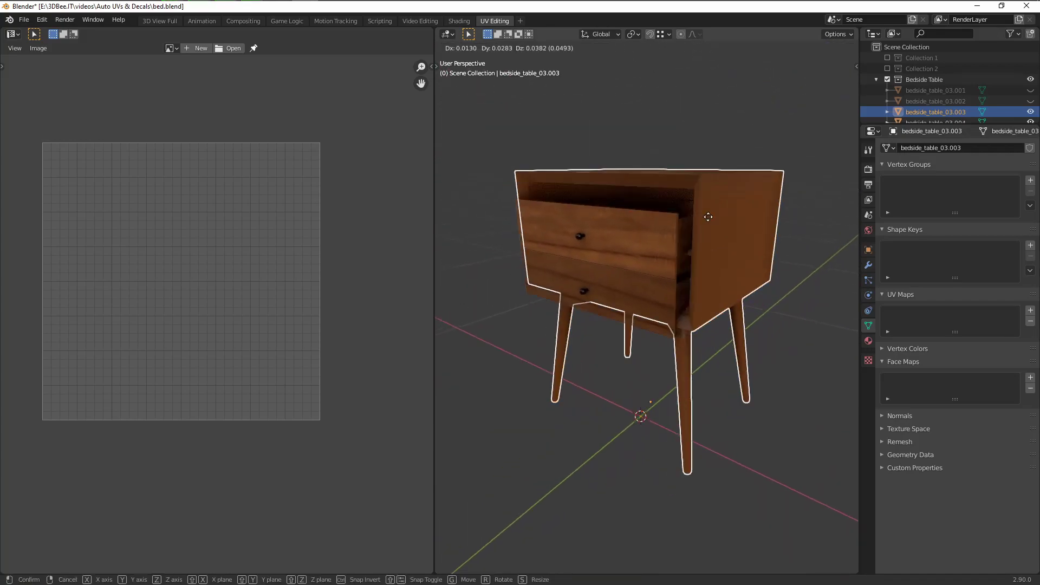
right_click(728, 218)
key("Tab")
key("Tab")
left_click(635, 255)
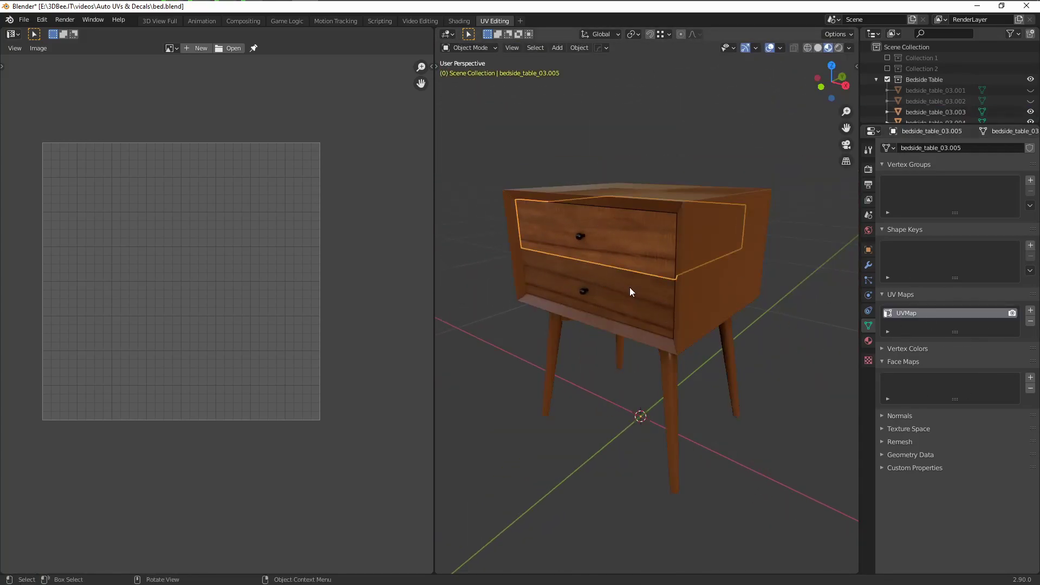
left_click(629, 290, "shift")
key("Tab")
key("Tab")
Select all parts of the bedside table and start an OBJ export to the Desktop folder.
scroll(632, 289, "down", 2)
key("a")
key("ctrl+space")
scroll(478, 264, "down", 1)
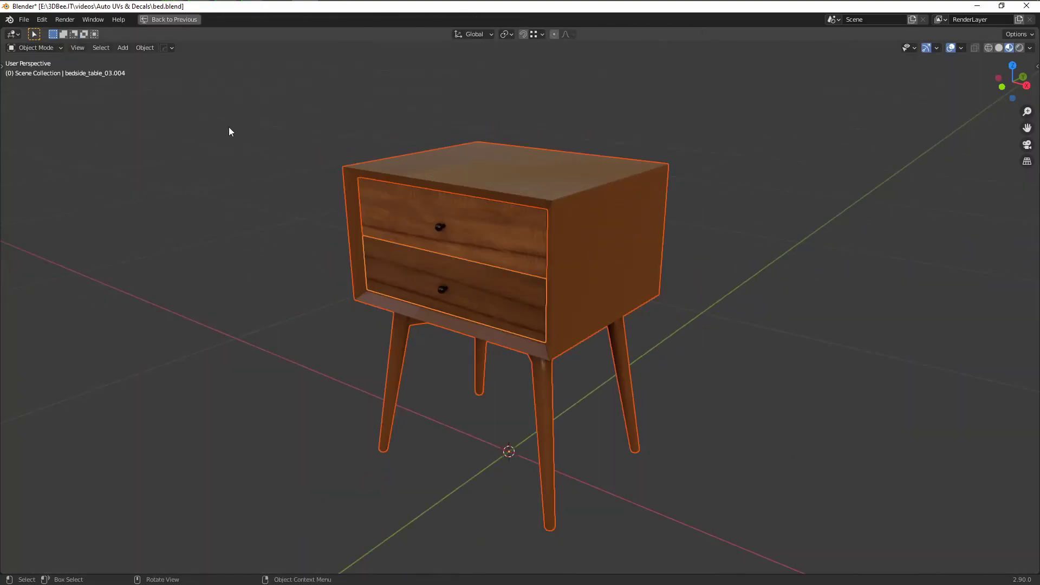
left_click(24, 20)
mouse_move(53, 178)
left_click(221, 262)
left_click(350, 252)
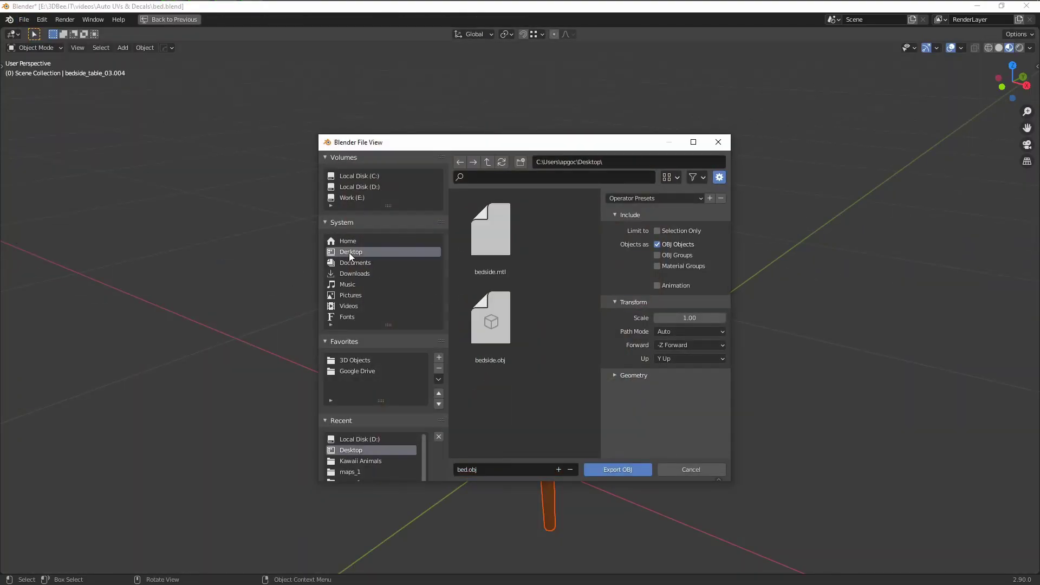
Export the selection only with Include UVs enabled, overwriting bedside.obj.
left_click(672, 230)
left_click(637, 375)
scroll(637, 375, "down", 3)
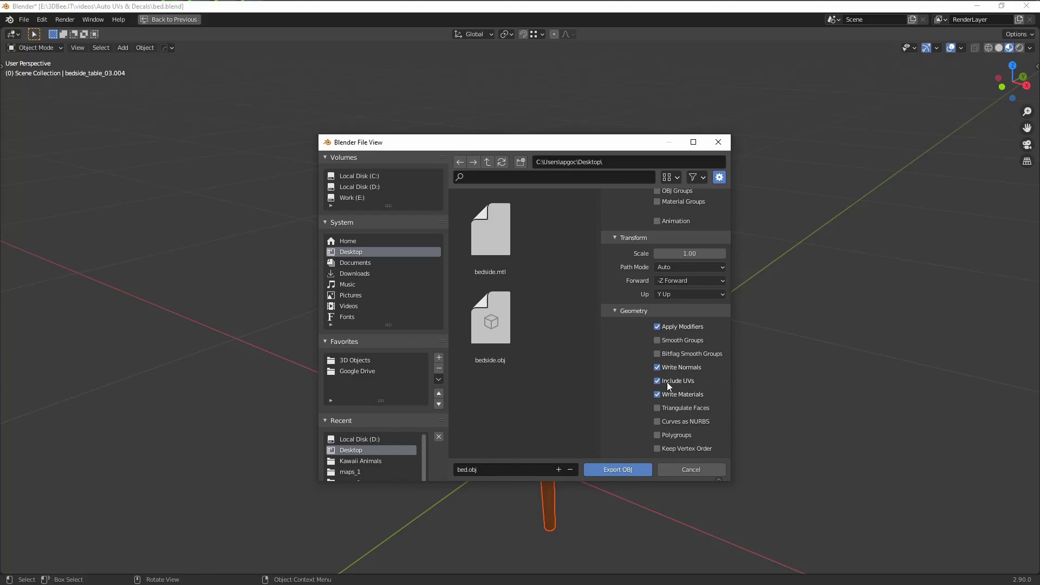
left_click(490, 319)
left_click(617, 469)
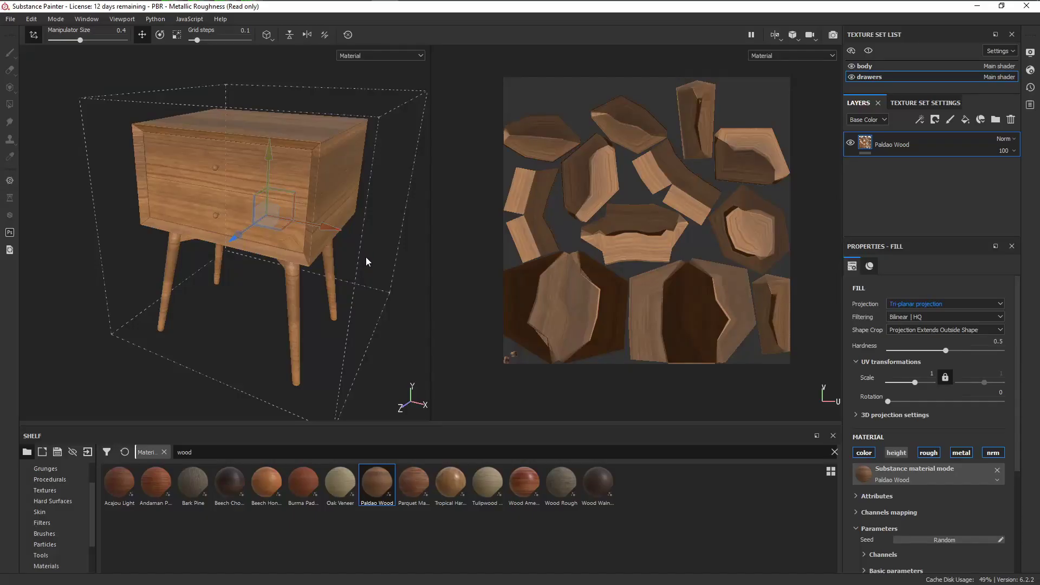
Switch to Substance Painter and choose the newly exported bedside.obj as the mesh in the project configuration.
scroll(224, 243, "up", 3)
left_click_drag(223, 243, 289, 231, "alt")
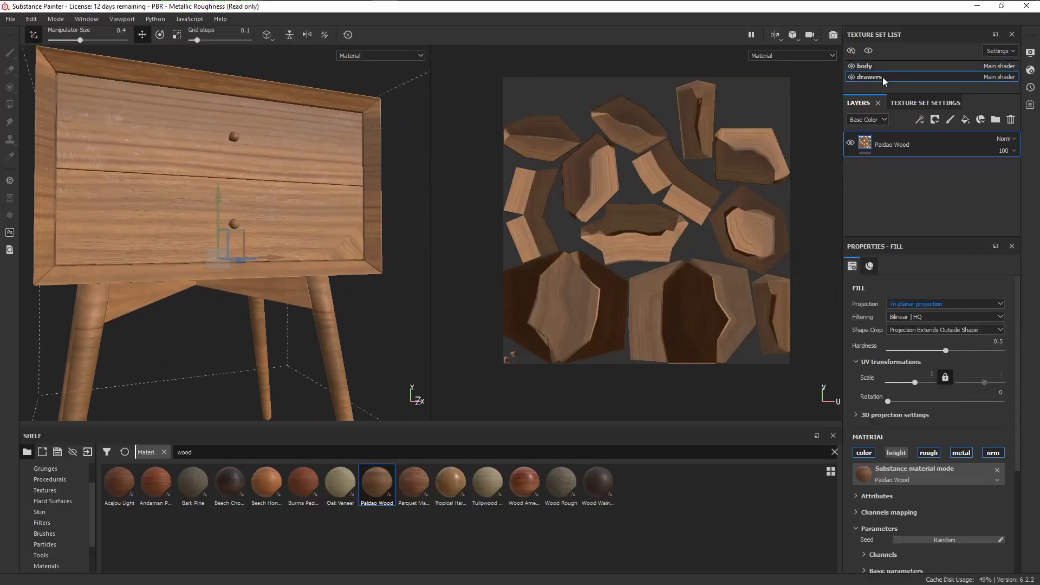
left_click(865, 65)
left_click(32, 22)
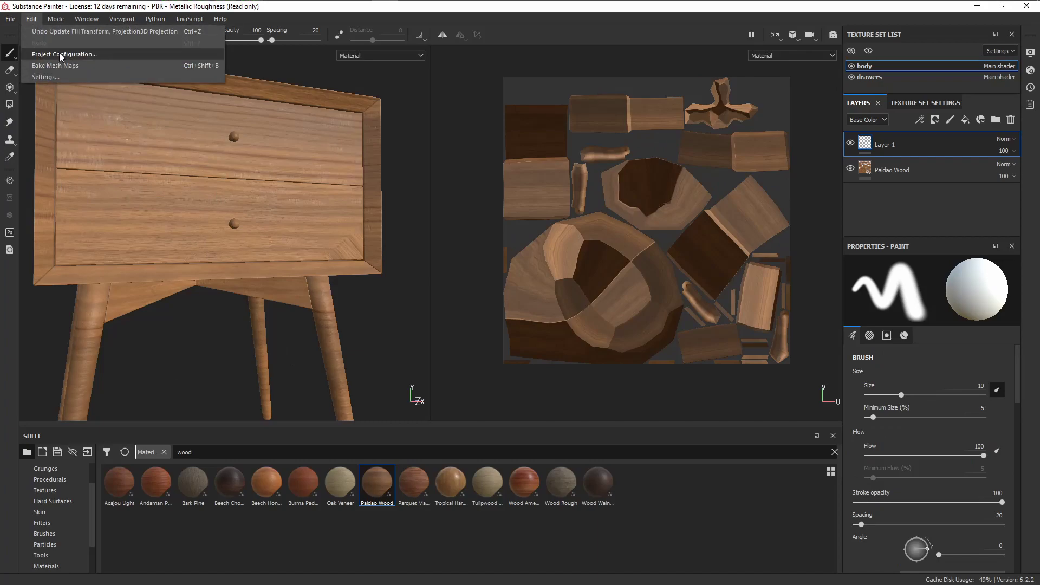
left_click(60, 53)
left_click(594, 208)
double_click(542, 297)
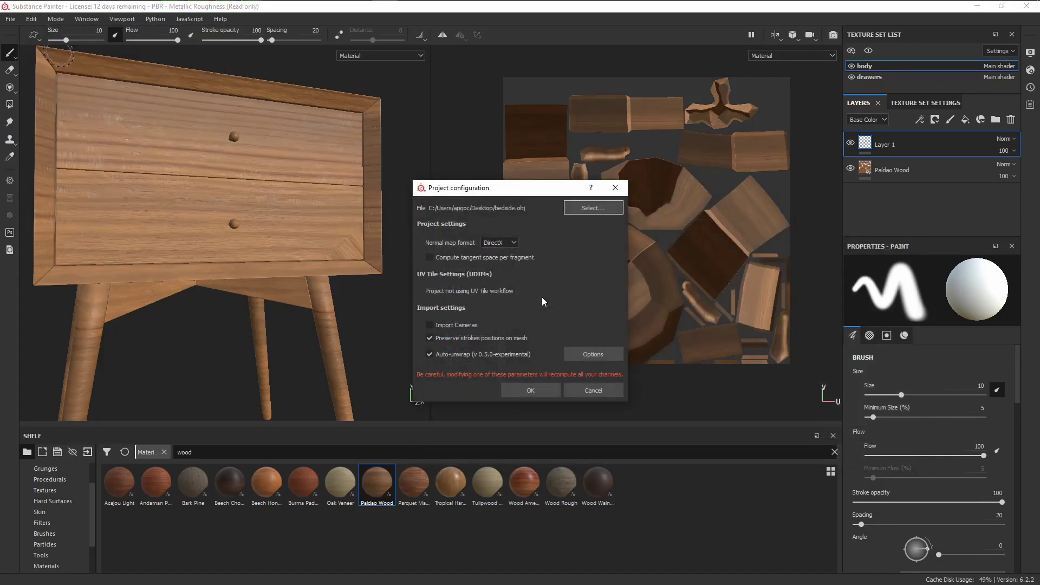
Accept the auto-unwrap options with Generate only missing data for seams, UV islands and packing, and reimport the mesh.
left_click(608, 354)
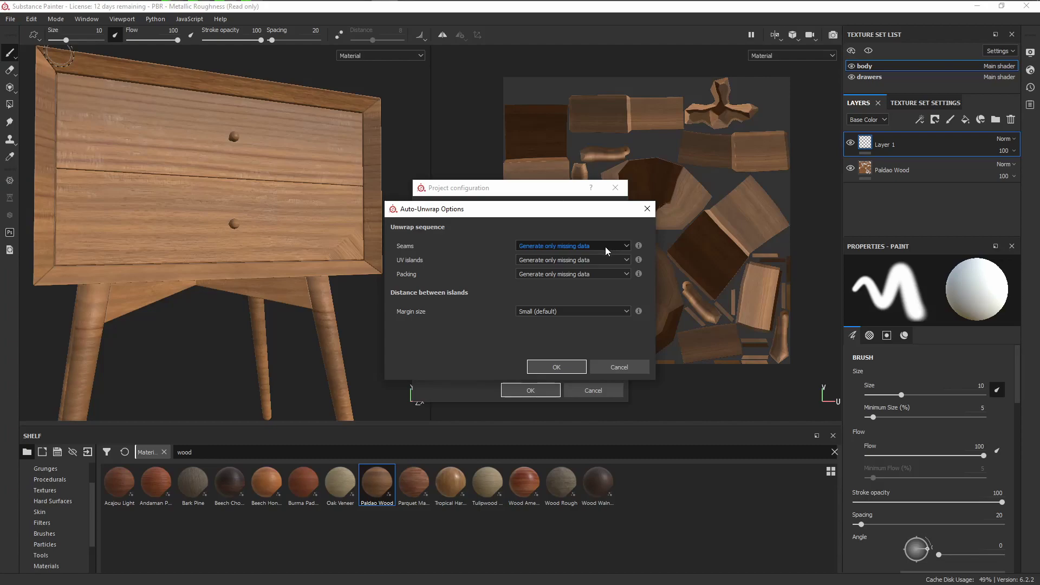
left_click(555, 367)
left_click(541, 388)
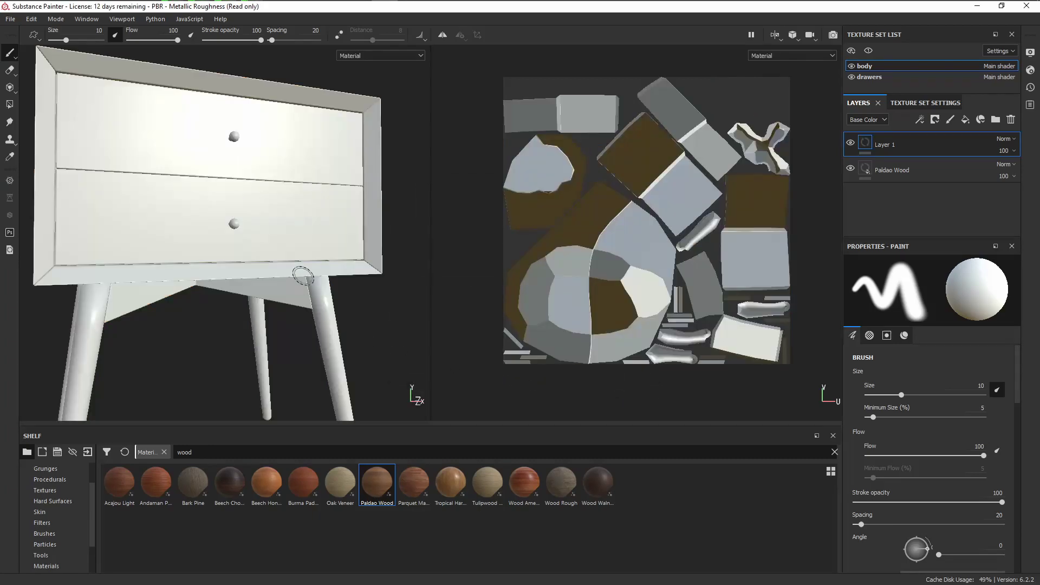
Examine the reimported model and the UV layout of the drawers texture set.
scroll(184, 249, "down", 2)
left_click_drag(184, 249, 309, 240, "alt")
scroll(239, 279, "up", 2)
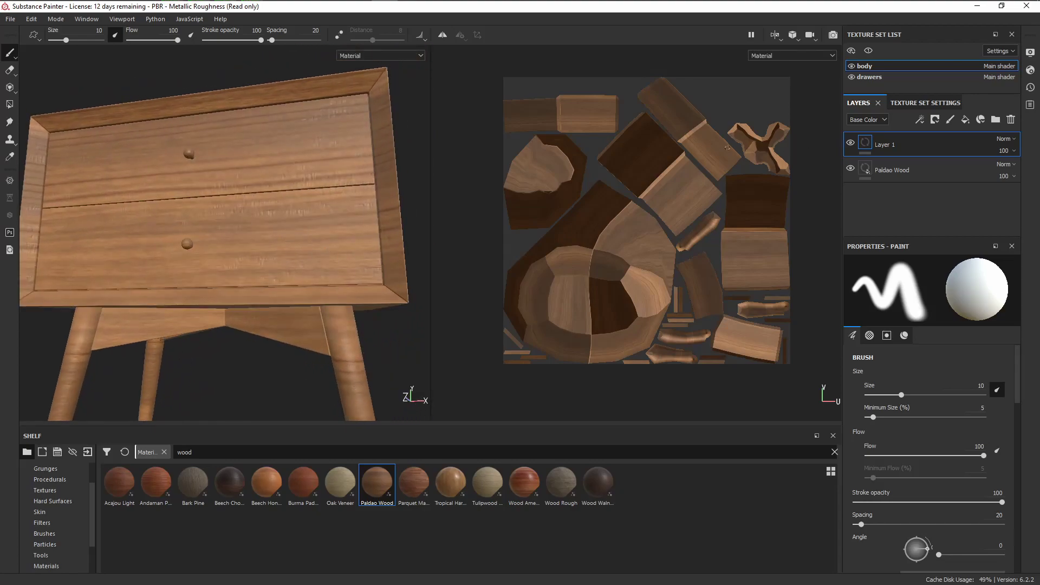
left_click(874, 78)
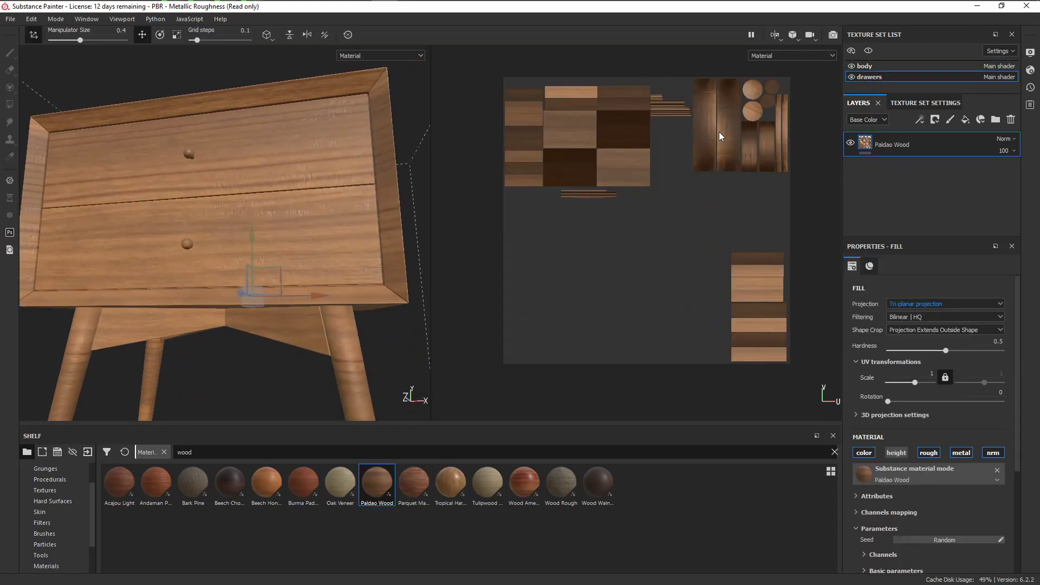
scroll(697, 130, "down", 2)
scroll(704, 132, "up", 5)
middle_click_drag(710, 133, 708, 163, "alt")
scroll(647, 198, "down", 3)
left_click_drag(287, 259, 382, 265, "alt")
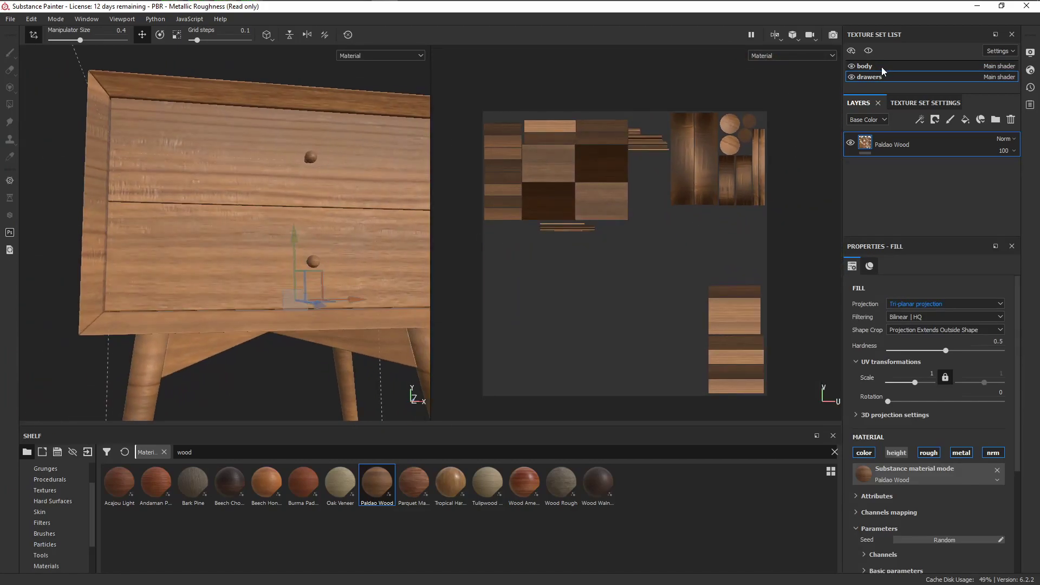
Check the body texture set's UV layout and inspect the wood grain in the 3D-only view.
left_click(881, 68)
scroll(293, 231, "down", 2)
left_click_drag(293, 232, 295, 235, "alt")
scroll(304, 255, "up", 5)
scroll(324, 292, "down", 5)
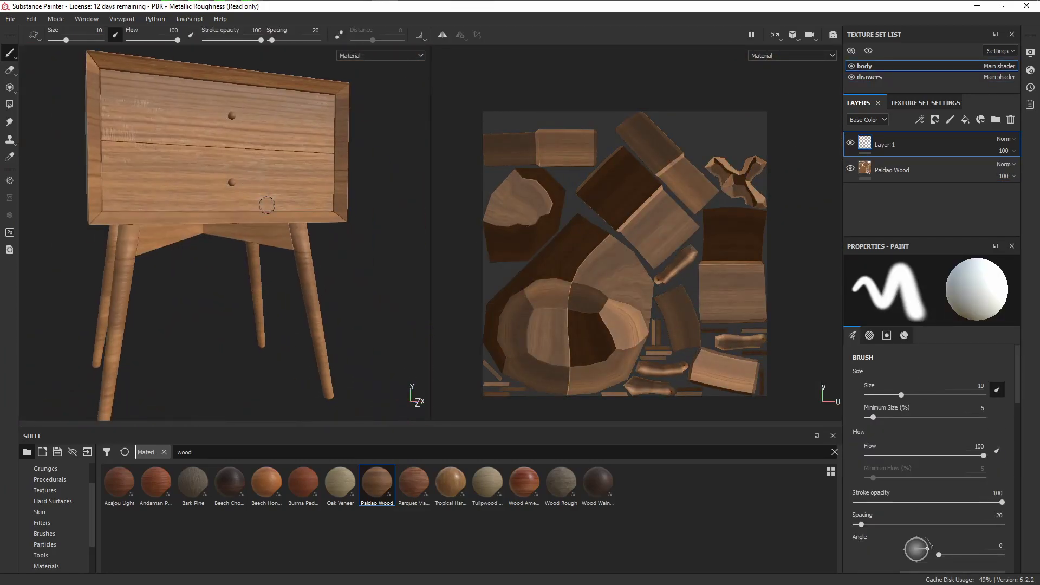
left_click_drag(264, 202, 282, 270, "alt")
key("F2")
scroll(548, 172, "up", 2)
left_click_drag(346, 244, 538, 186, "alt")
scroll(539, 185, "down", 2)
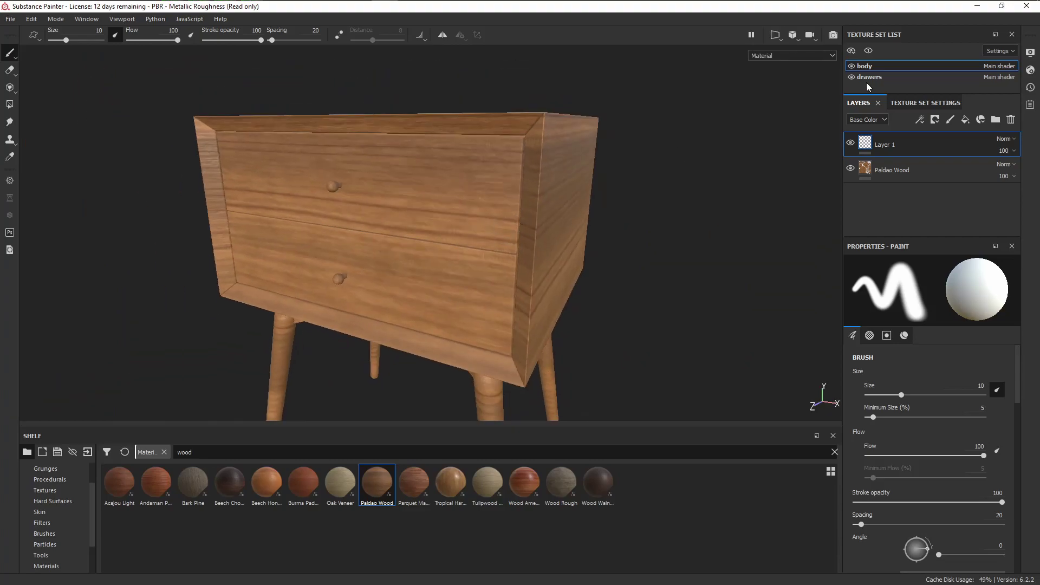
Delete Layer 1 from the body texture set and put the Paldao Wood layer into a new folder.
scroll(512, 224, "up", 1)
left_click(1009, 120)
left_click(995, 119)
left_click_drag(896, 171, 890, 150)
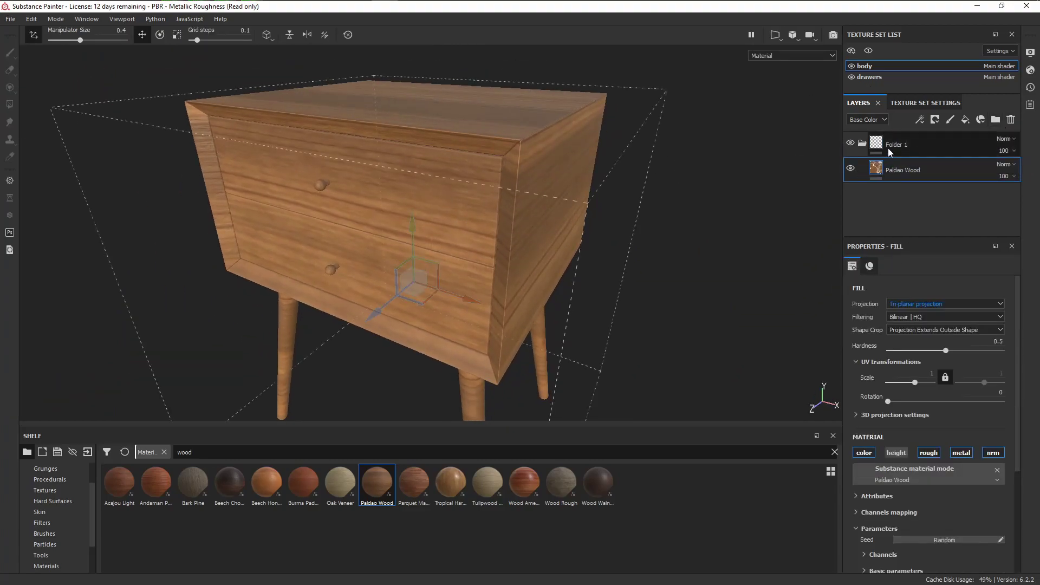
Add a black mask to the body's wood folder and hide the drawers texture set.
right_click(889, 149)
left_click(891, 159)
left_click(851, 77)
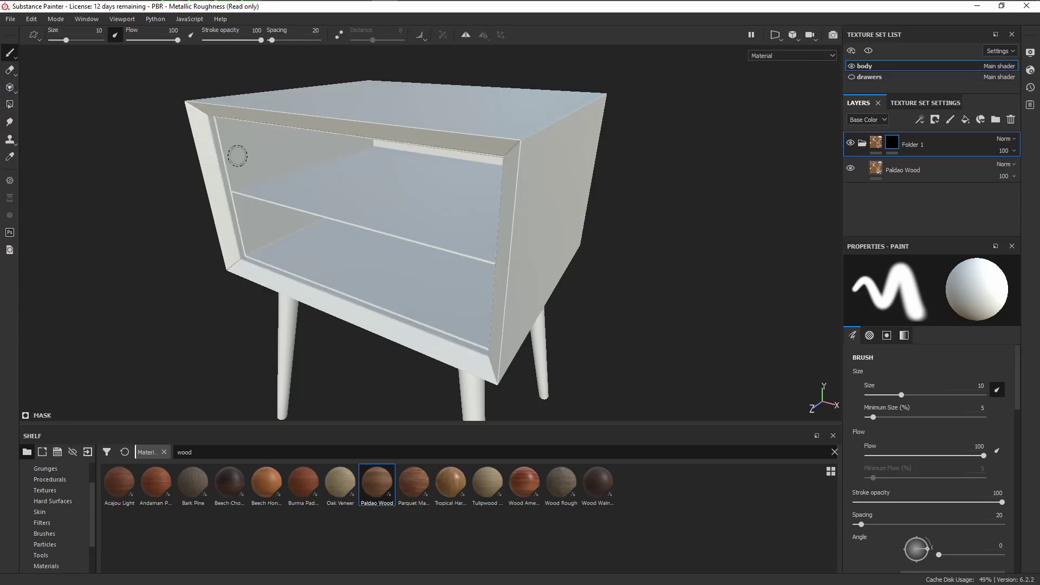
Fill the entire cabinet body white in the folder's mask using Polygon Fill in mesh mode.
scroll(237, 155, "down", 2)
left_click(10, 88)
left_click(10, 104)
left_click(69, 35)
scroll(221, 147, "down", 3)
left_click_drag(180, 90, 404, 322)
Remove the cabinet's two outer sides from the folder's mask using UV chunk fill with color 0.
scroll(219, 151, "up", 5)
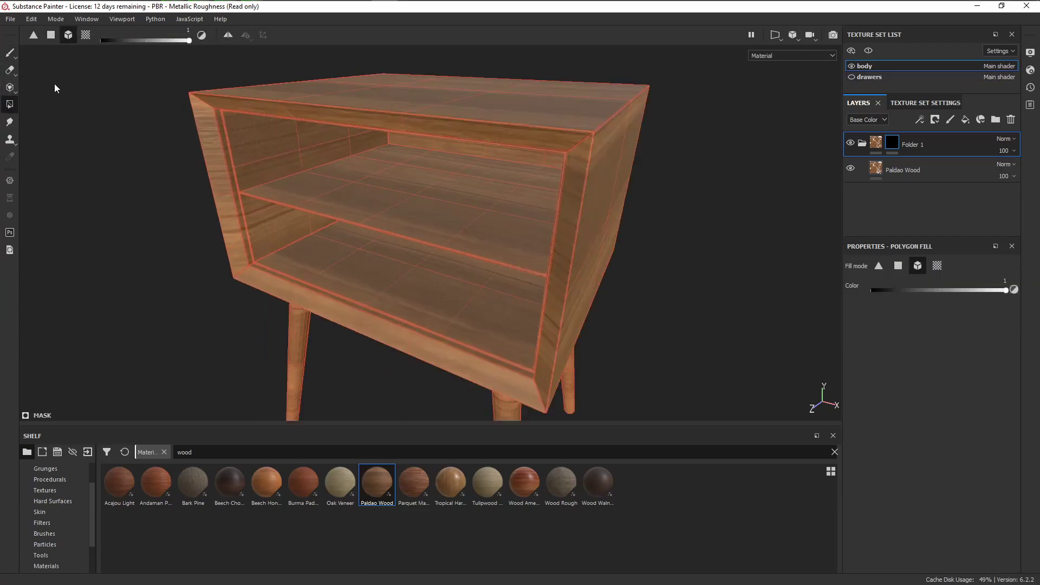
left_click_drag(552, 249, 444, 200, "alt")
left_click(445, 199)
scroll(444, 200, "down", 3)
left_click_drag(190, 228, 480, 197, "alt")
left_click(478, 198)
Remove all four legs from the folder's mask using UV chunk fill with color 0.
scroll(478, 198, "down", 5)
scroll(495, 263, "up", 4)
left_click_drag(683, 235, 542, 163, "alt")
left_click(544, 168)
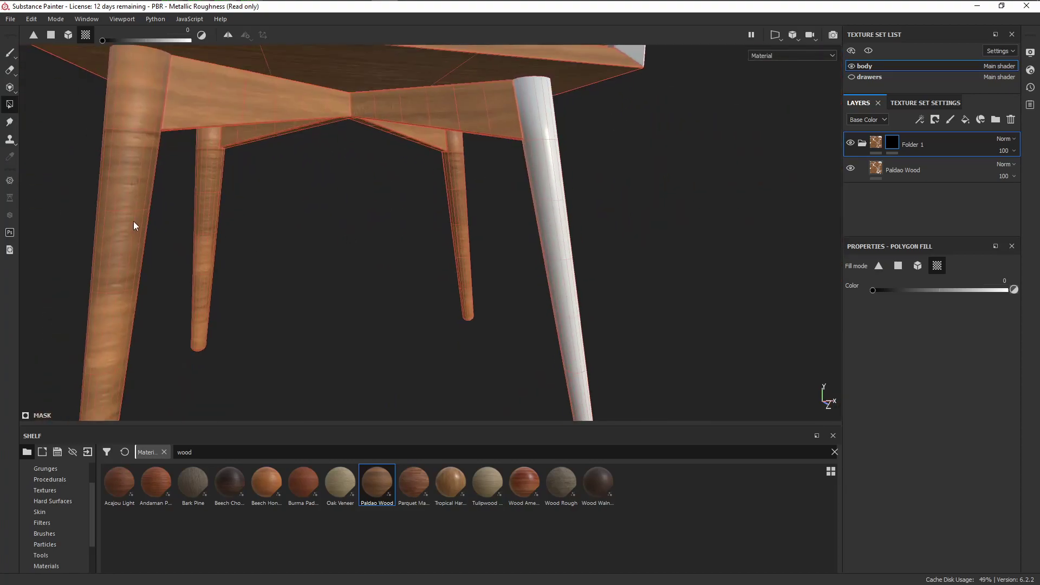
left_click(133, 222)
left_click(206, 219)
left_click(463, 212)
Duplicate Folder 1 with its mask and invert the copy's mask with a Levels effect.
left_click_drag(488, 265, 402, 279, "alt")
scroll(552, 174, "down", 4)
middle_click_drag(576, 146, 567, 306, "alt")
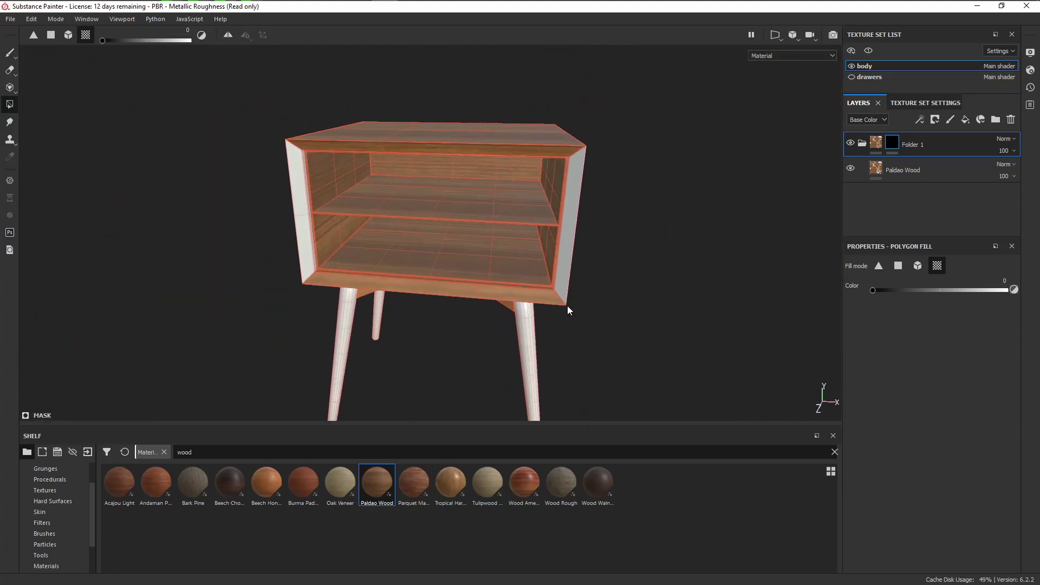
left_click_drag(579, 282, 518, 239, "alt")
scroll(531, 238, "up", 3)
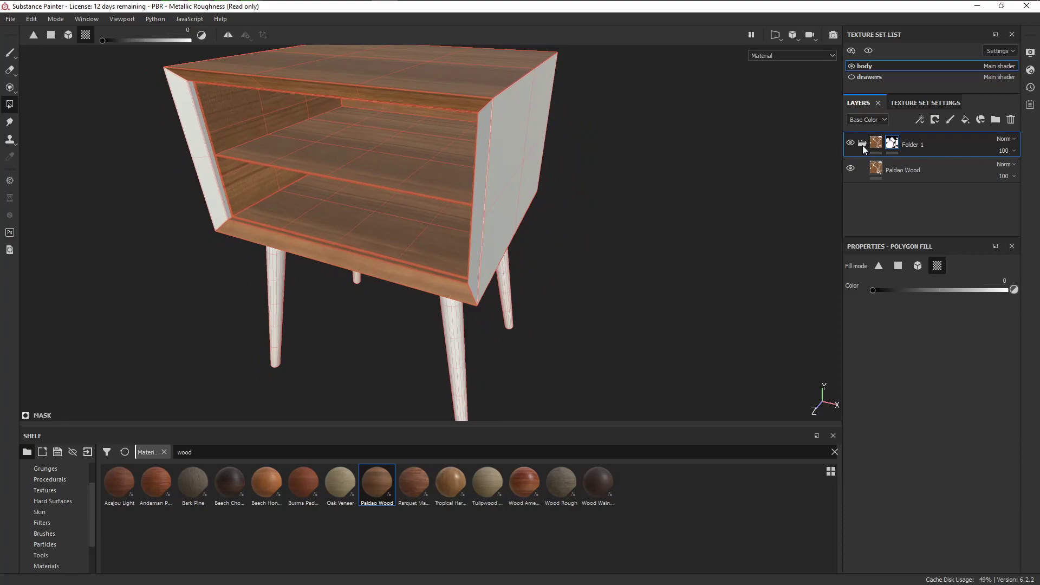
right_click(892, 145)
left_click(945, 360)
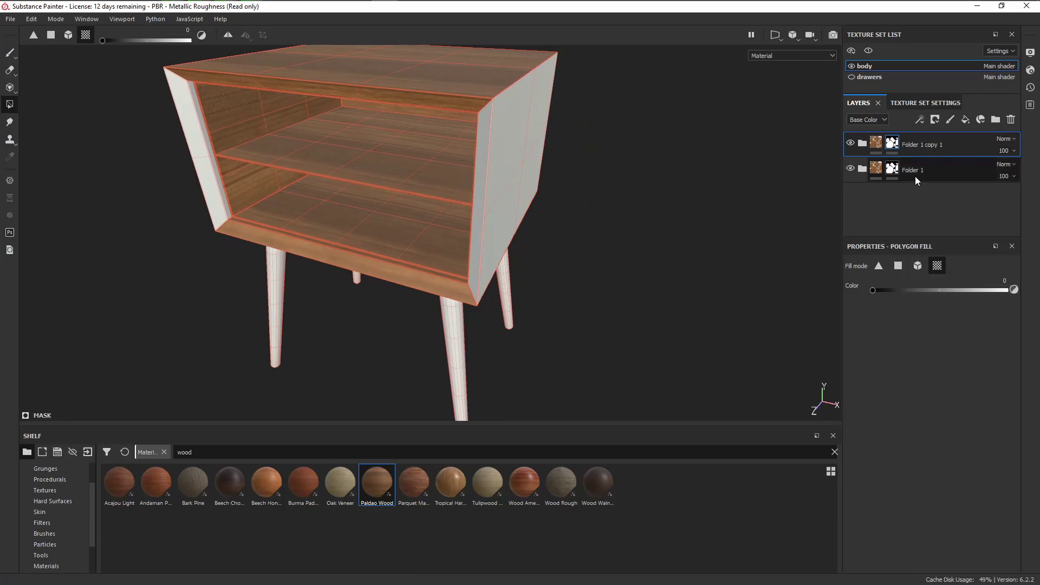
right_click(892, 145)
left_click(916, 237)
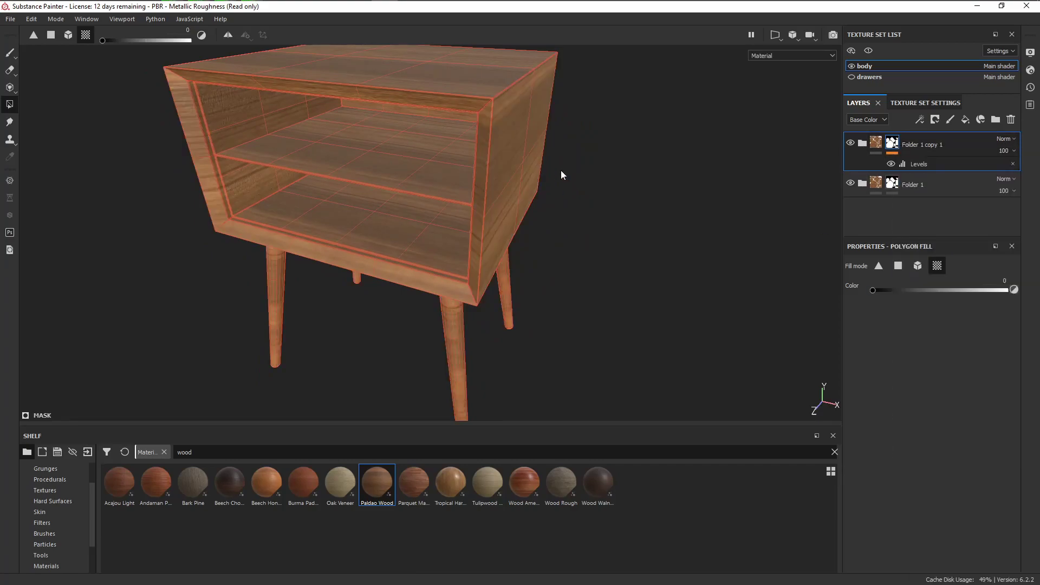
Set the rotation of the Paldao Wood fill in the duplicated folder to 90.
left_click(10, 53)
left_click_drag(425, 231, 420, 183, "alt")
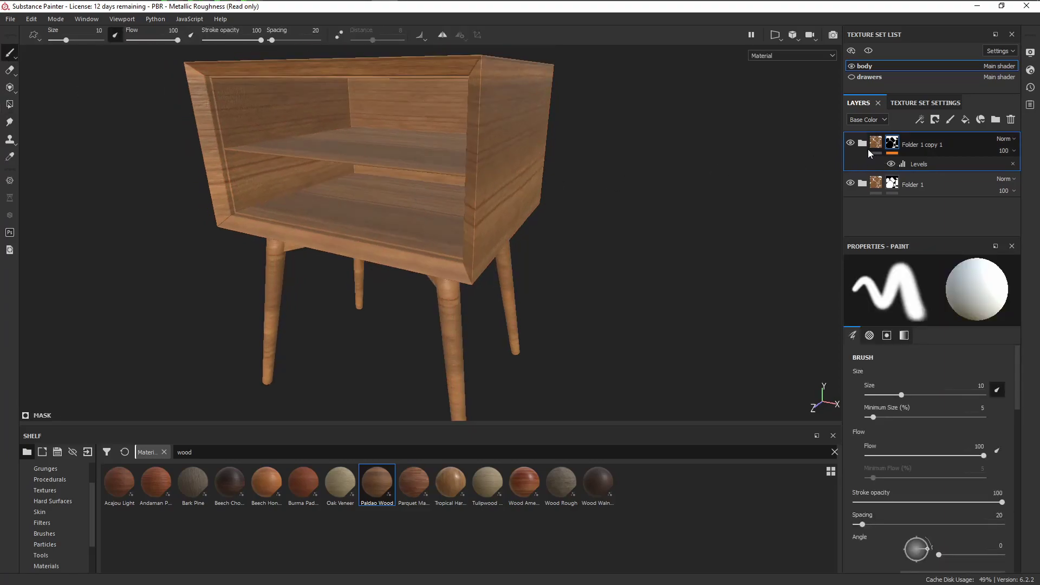
left_click(902, 185)
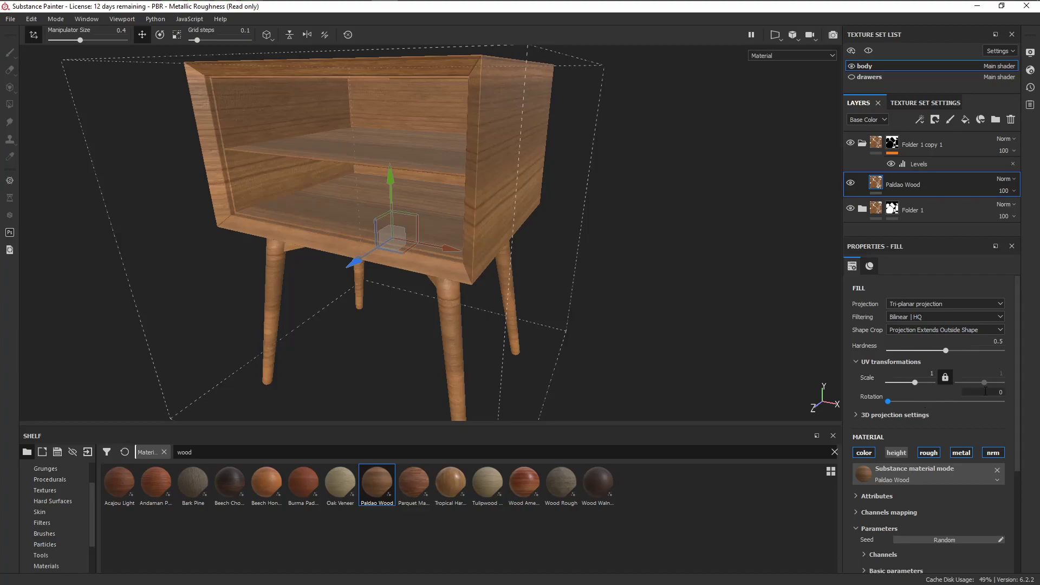
type("90")
key("Return")
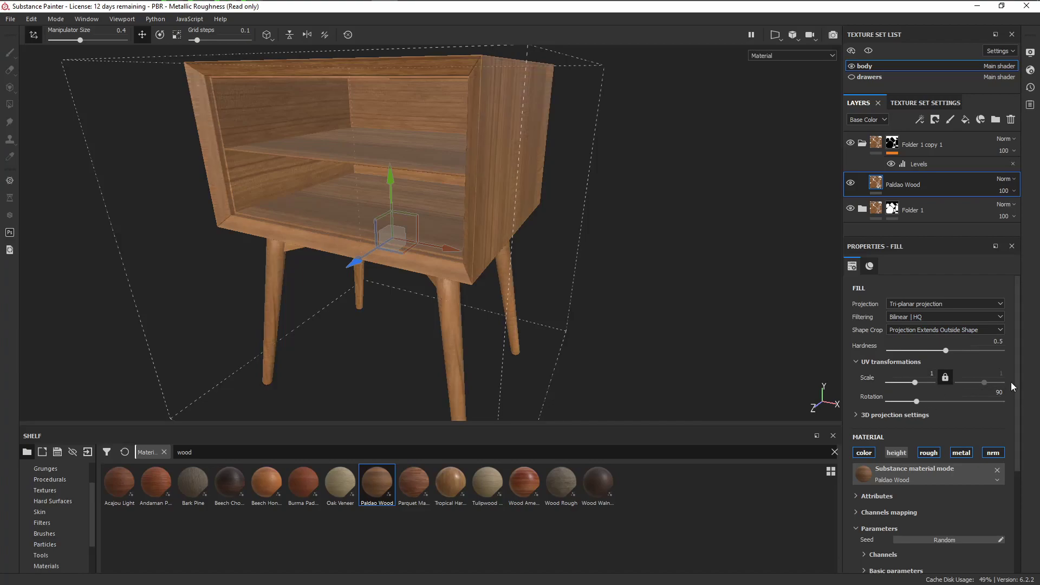
Examine the wood grain on the cabinet's sides, top and edges from several angles.
left_click_drag(460, 217, 382, 253, "alt")
left_click_drag(430, 189, 309, 265, "alt")
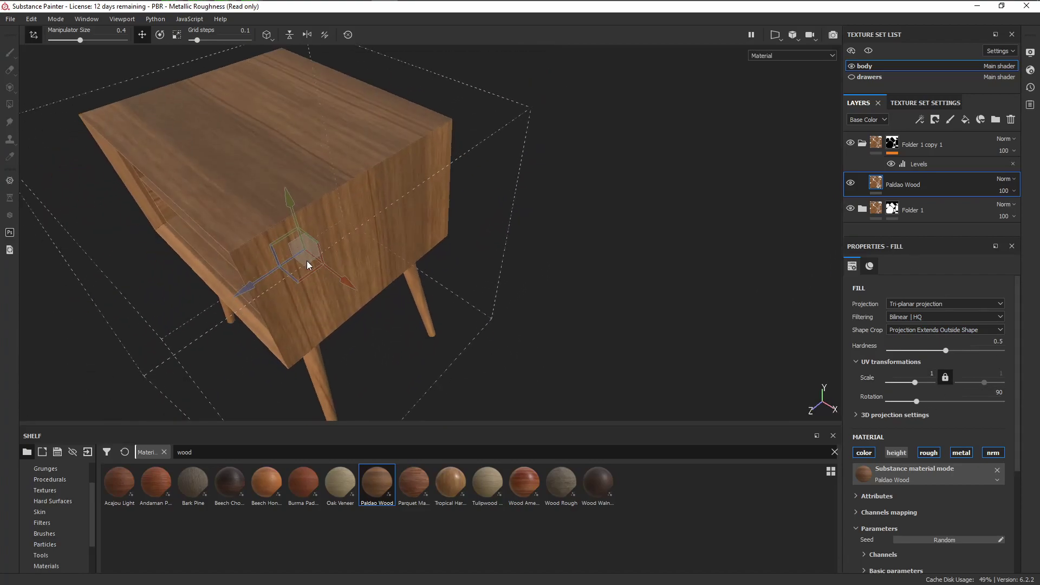
right_click_drag(308, 265, 351, 208, "alt")
left_click_drag(351, 208, 443, 213, "alt")
right_click_drag(444, 214, 390, 227, "alt")
left_click_drag(390, 227, 461, 203, "alt")
middle_click_drag(417, 209, 512, 185, "alt")
right_click_drag(512, 185, 442, 187, "alt")
left_click_drag(437, 202, 652, 295, "alt")
left_click_drag(543, 296, 596, 301, "alt")
right_click_drag(578, 296, 550, 309, "shift")
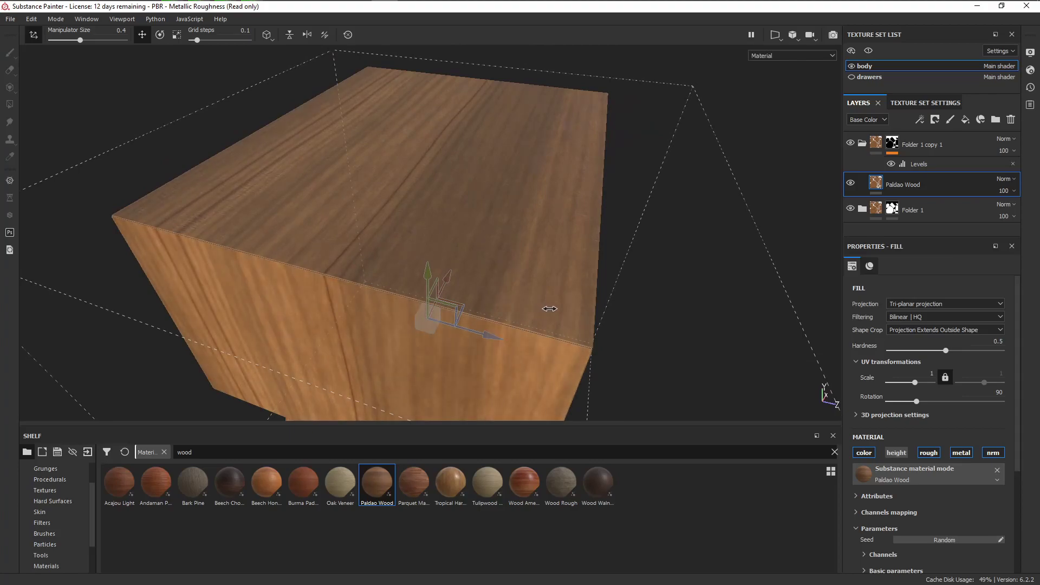
right_click_drag(664, 330, 618, 324, "alt")
left_click_drag(617, 324, 571, 320, "alt")
middle_click_drag(571, 320, 622, 281, "alt")
left_click_drag(562, 255, 490, 254, "alt")
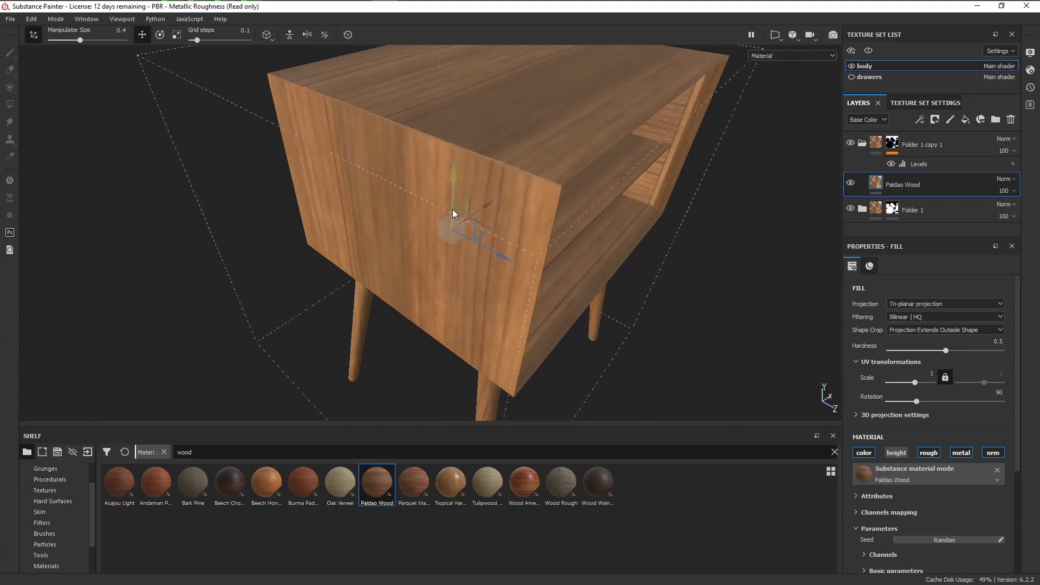
Move the rotated Paldao Wood fill's tri-planar projection down along the cabinet's side.
left_click_drag(447, 203, 480, 265)
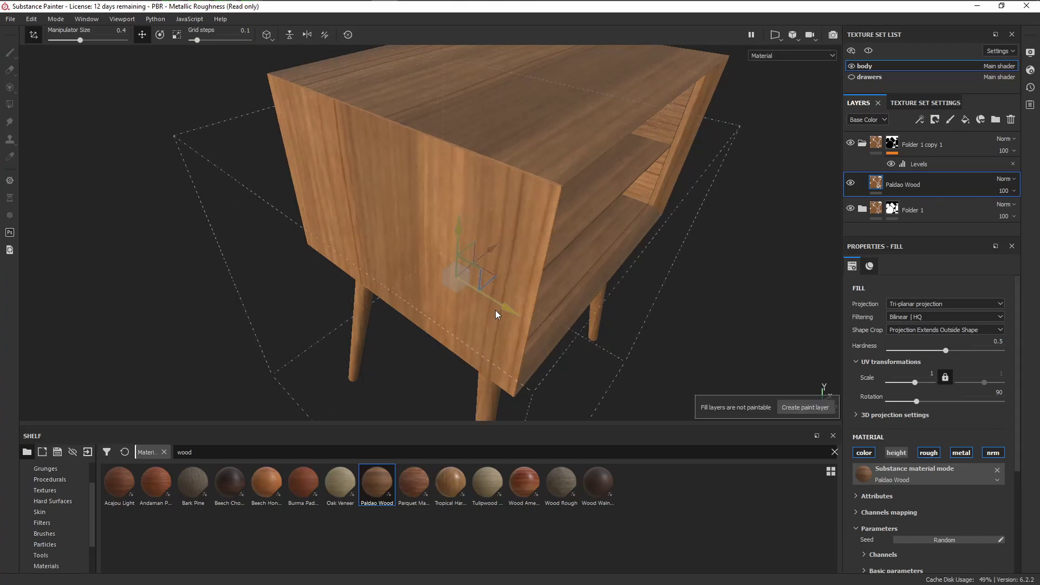
middle_click_drag(495, 310, 477, 167, "alt")
left_click_drag(476, 168, 347, 141, "alt")
middle_click_drag(487, 119, 515, 190, "alt")
right_click_drag(515, 190, 482, 187, "alt")
Show the drawers texture set again and put its Paldao Wood layer into a new folder.
left_click(851, 77)
left_click(870, 77)
right_click_drag(617, 193, 692, 190, "alt")
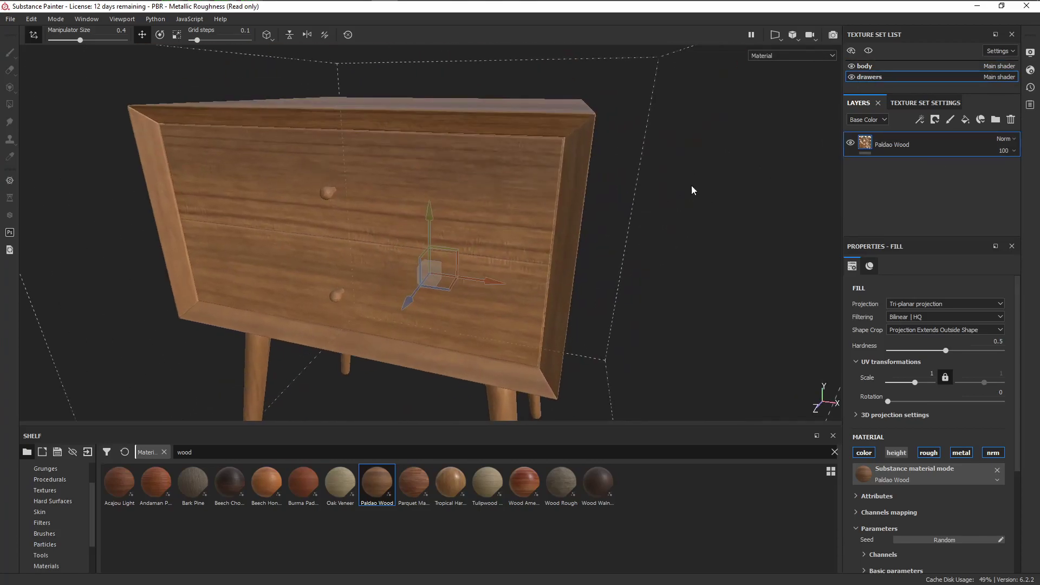
left_click(996, 119)
left_click_drag(901, 175, 905, 143)
Add a black mask to the drawers' wood folder and fill both drawers white with Polygon Fill in mesh mode.
right_click(876, 144)
left_click(910, 161)
left_click(10, 104)
left_click(68, 35)
right_click_drag(552, 222, 496, 228, "alt")
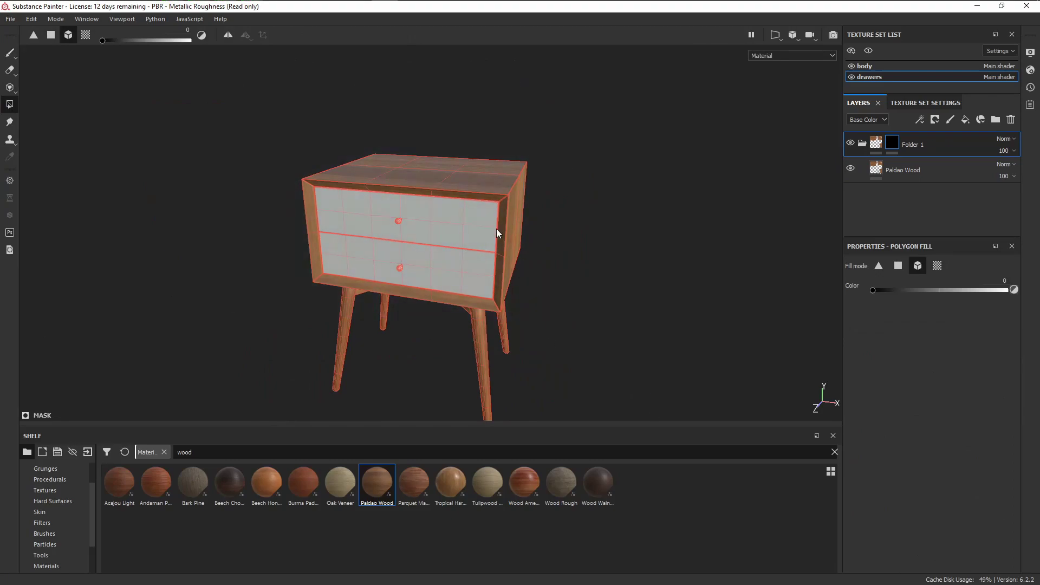
left_click(461, 228)
Create a second folder above the drawers' wood folder and give it a black mask.
right_click_drag(244, 216, 308, 214, "alt")
left_click(862, 143)
left_click(995, 120)
right_click(876, 144)
left_click(910, 161)
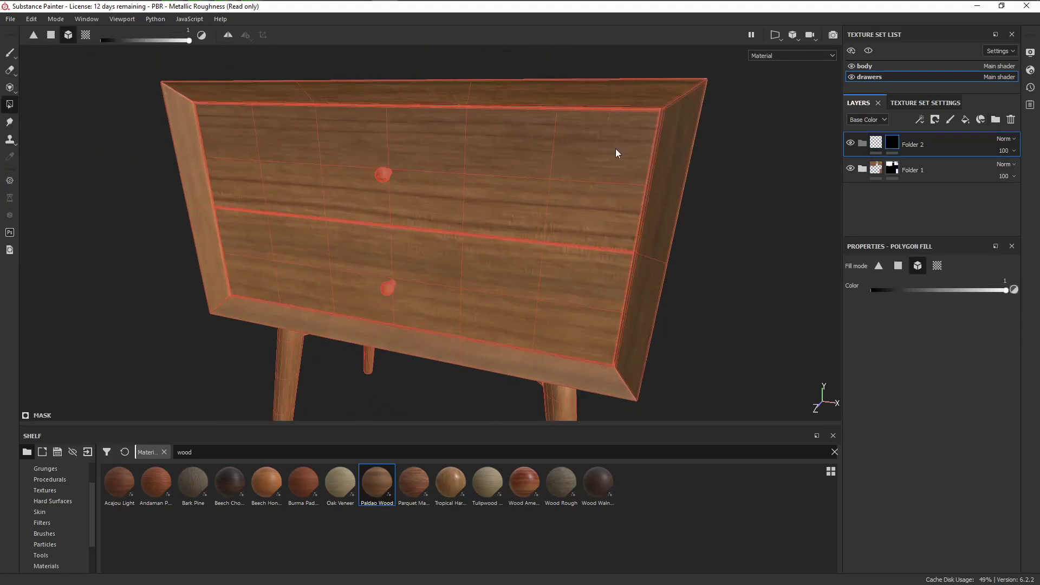
Exclude the two drawer knobs from Folder 1's mask with a fill color of 0.
right_click_drag(541, 162, 639, 157, "alt")
right_click_drag(378, 132, 357, 146, "alt")
left_click_drag(352, 178, 391, 196, "alt")
left_click(892, 168)
key("x")
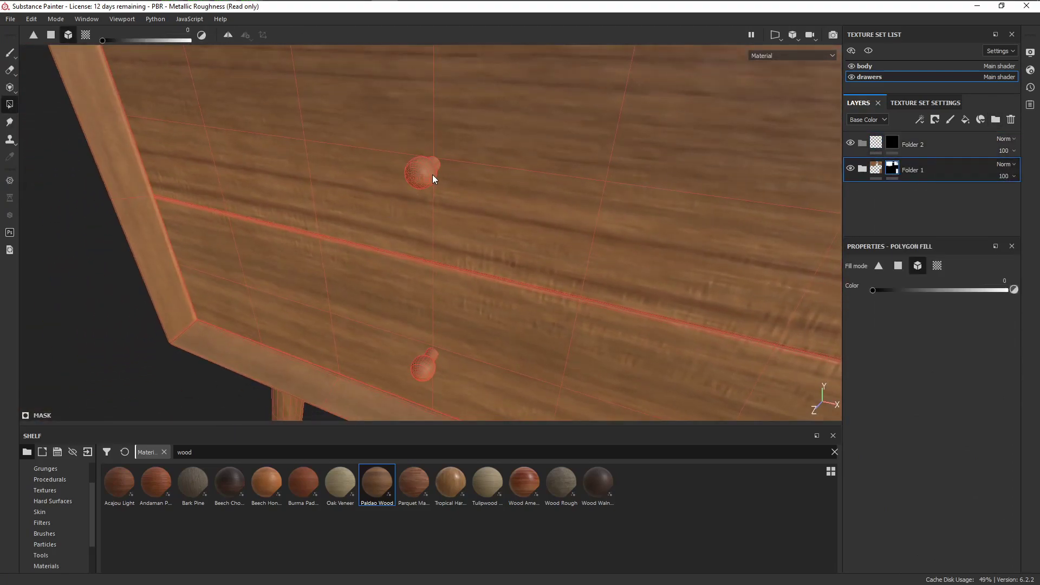
Fill both drawer knobs white in Folder 2's mask.
left_click(892, 143)
left_click_drag(433, 249, 428, 230, "alt")
left_click(414, 303)
Search the materials for "meta" and add Iron Rough to Folder 2 for the knobs.
left_click(833, 454)
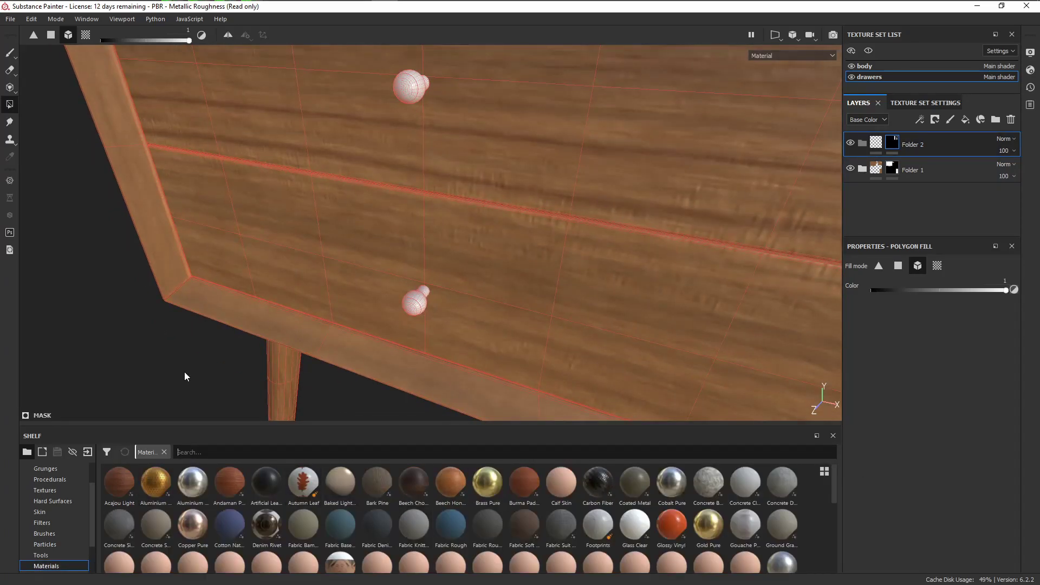
type("meta")
left_click_drag(120, 525, 153, 520)
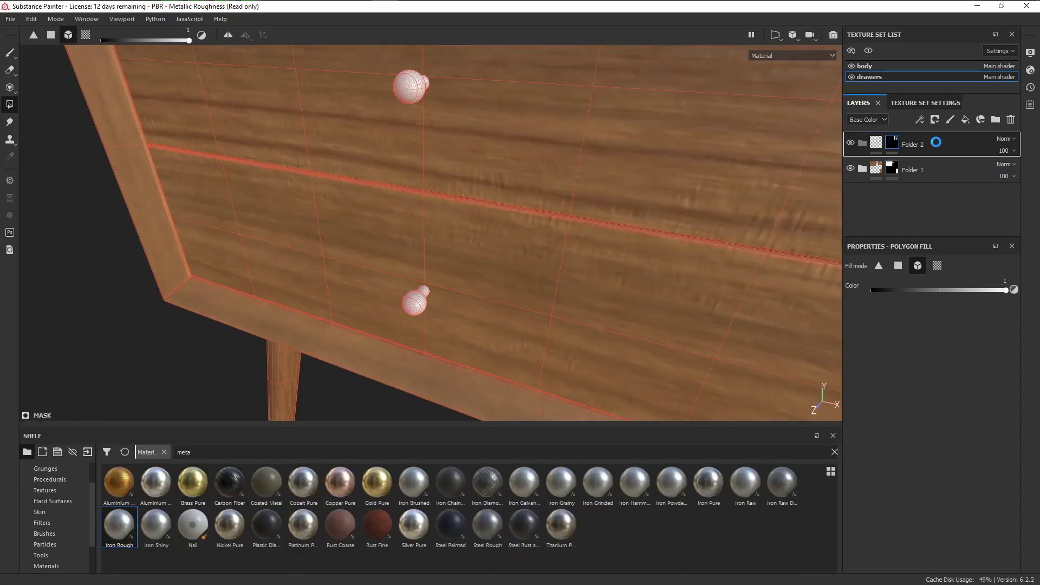
Examine the textured drawers with the metal knobs from several angles.
left_click(891, 144)
left_click(7, 54)
scroll(434, 216, "down", 8)
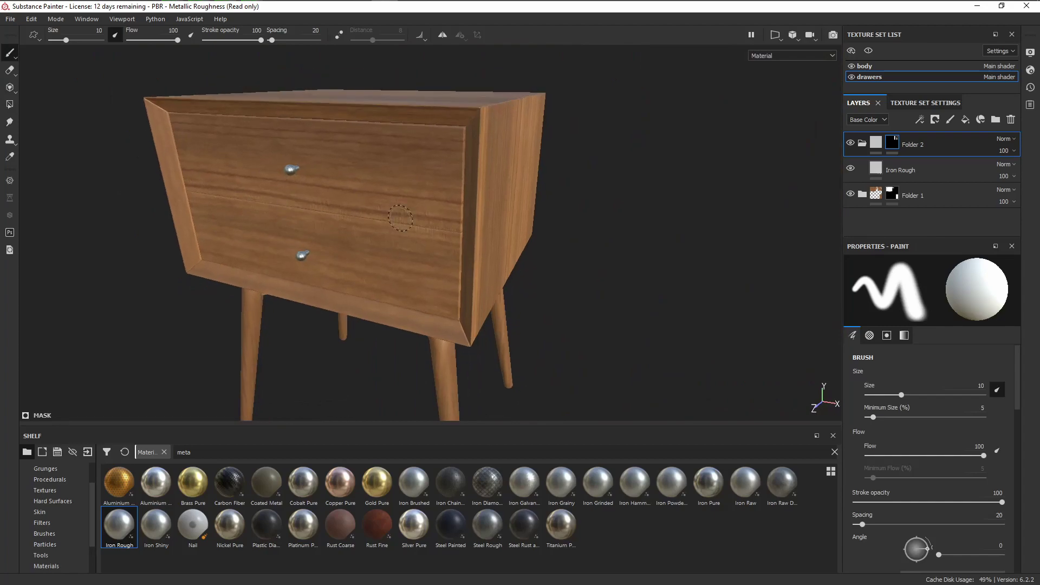
mouse_move(504, 231)
left_mouse_down("alt")
mouse_move(465, 209)
mouse_move(553, 260)
mouse_move(561, 242)
left_mouse_up("alt")
right_click_drag(561, 242, 565, 242, "shift")
left_click_drag(565, 242, 484, 269, "alt")
left_click_drag(483, 270, 480, 287, "alt")
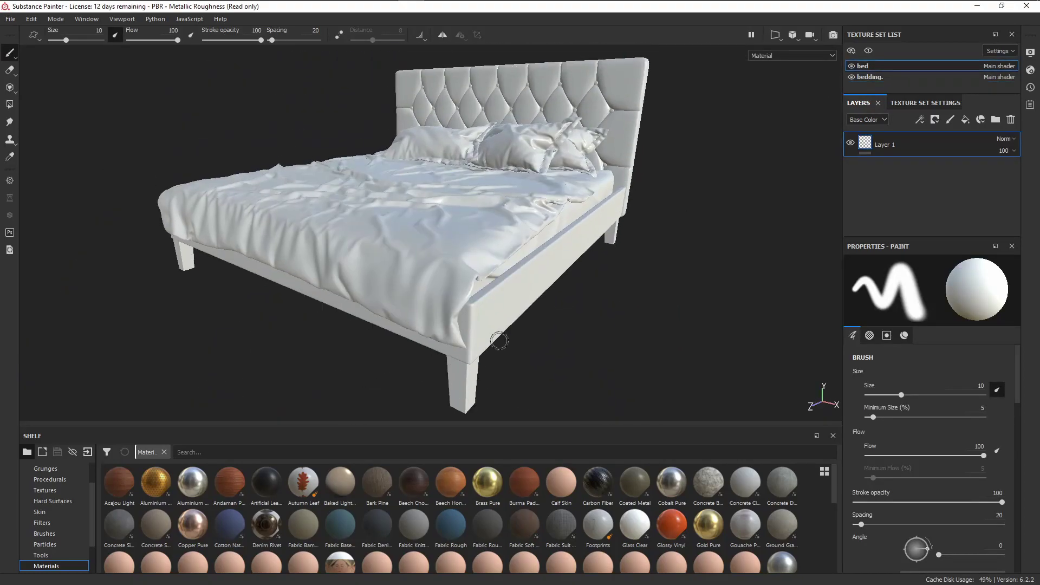
Bake the bed model's normal, world space normal, ambient occlusion, curvature and position maps at an output size of 2048.
right_click_drag(487, 266, 498, 266, "ctrl")
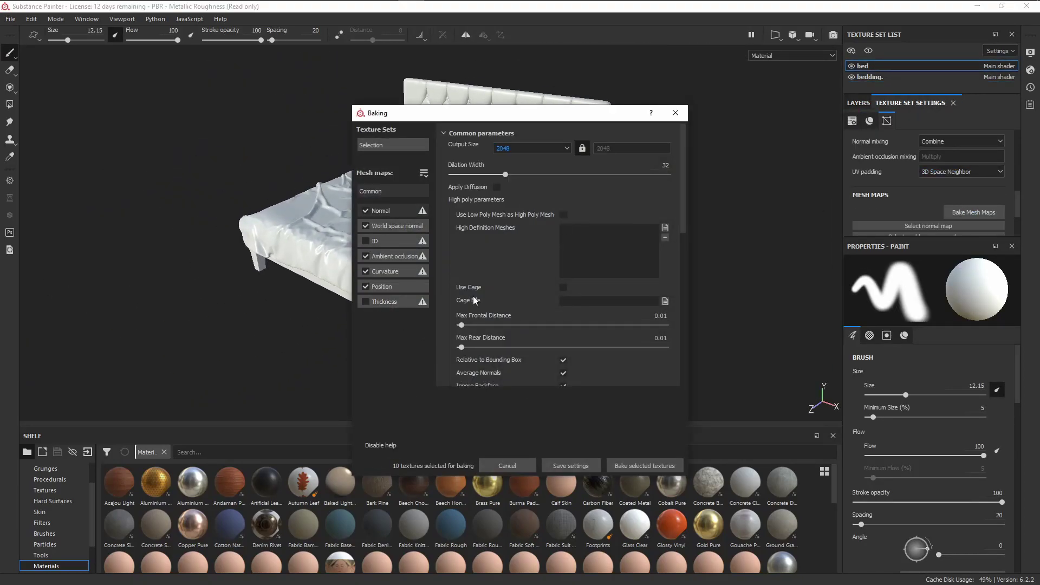
left_click(644, 466)
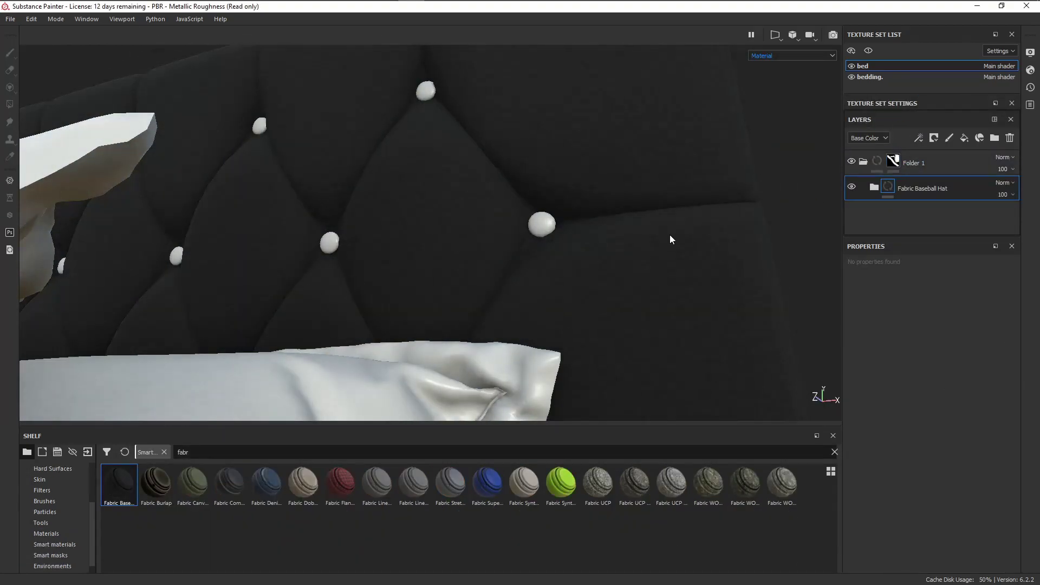
Set the color of the Fabric Base layer in the headboard's Fabric Baseball Hat material to blue.
left_click(873, 187)
left_click(916, 216)
left_click(922, 414)
left_click_drag(983, 491, 949, 485)
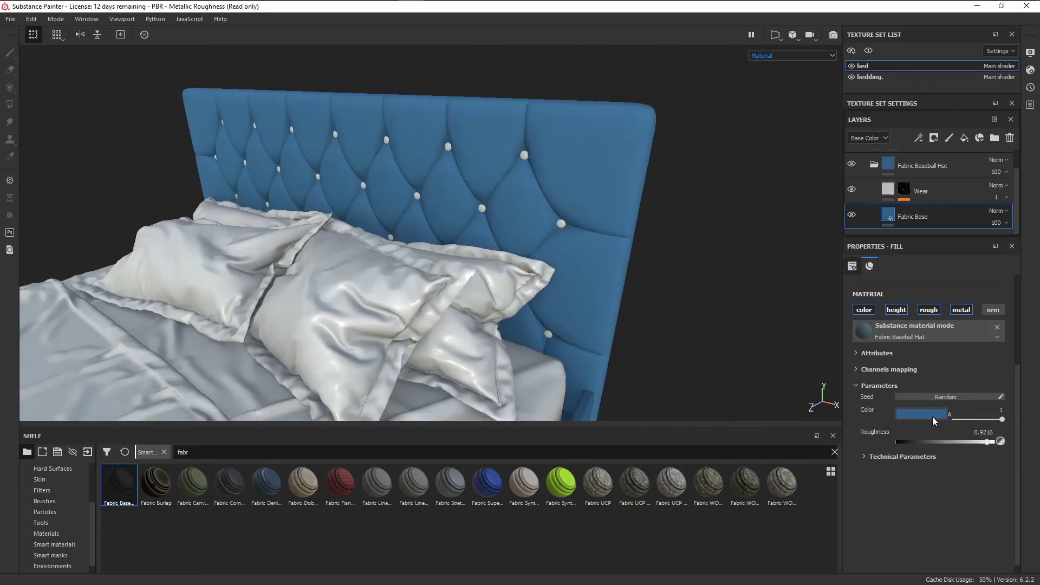
left_click(932, 413)
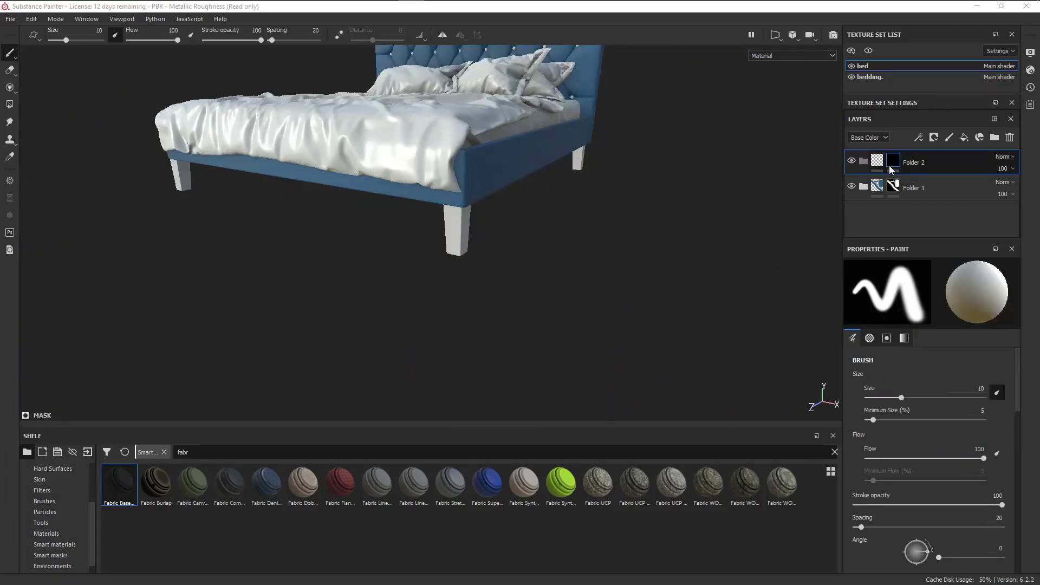
Fill the bed legs in Folder 2's mask and apply a Wood Ship smart material to them.
left_click(893, 160, "alt")
left_click(13, 102)
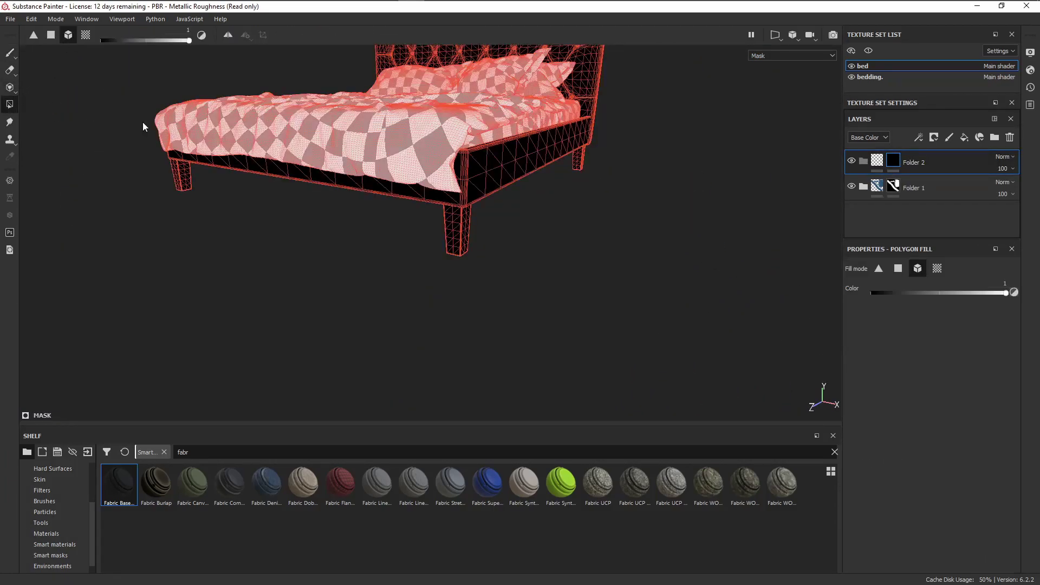
left_click_drag(413, 483, 441, 350)
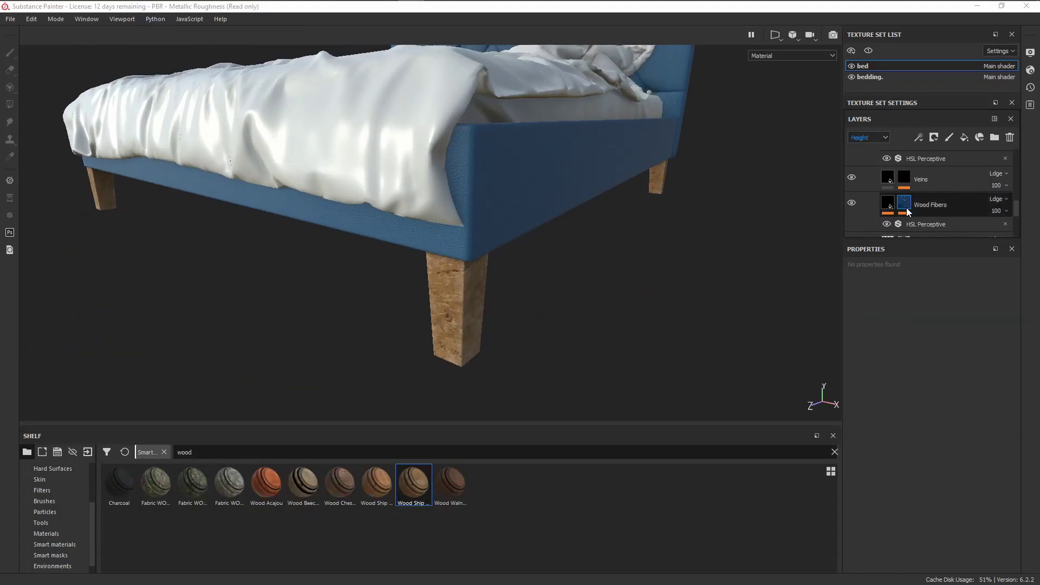
Inspect the Base layer of the legs' wood material and the mask of its Secondary Color layer.
scroll(905, 208, "down", 3)
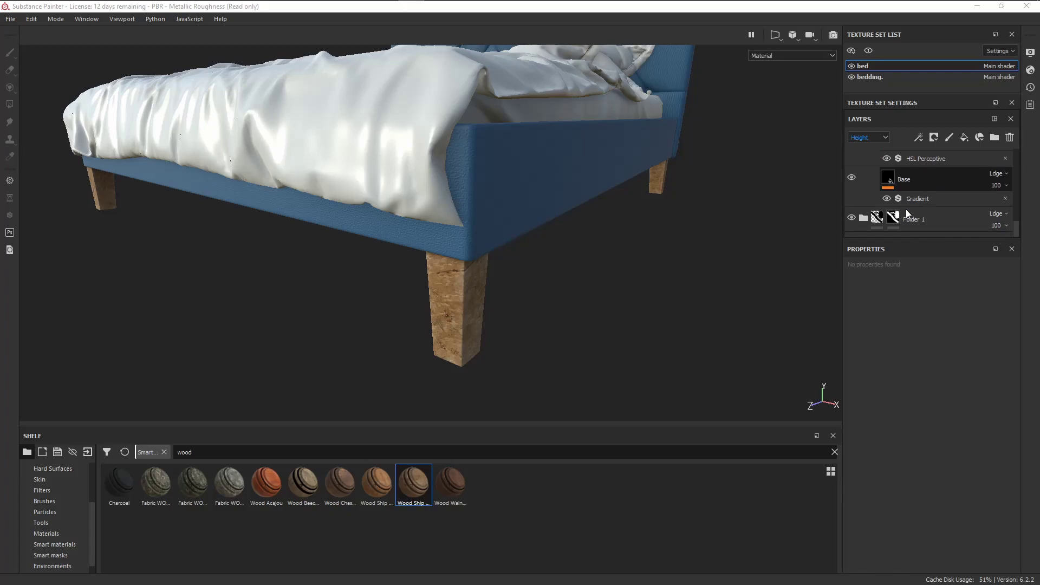
left_click(884, 183)
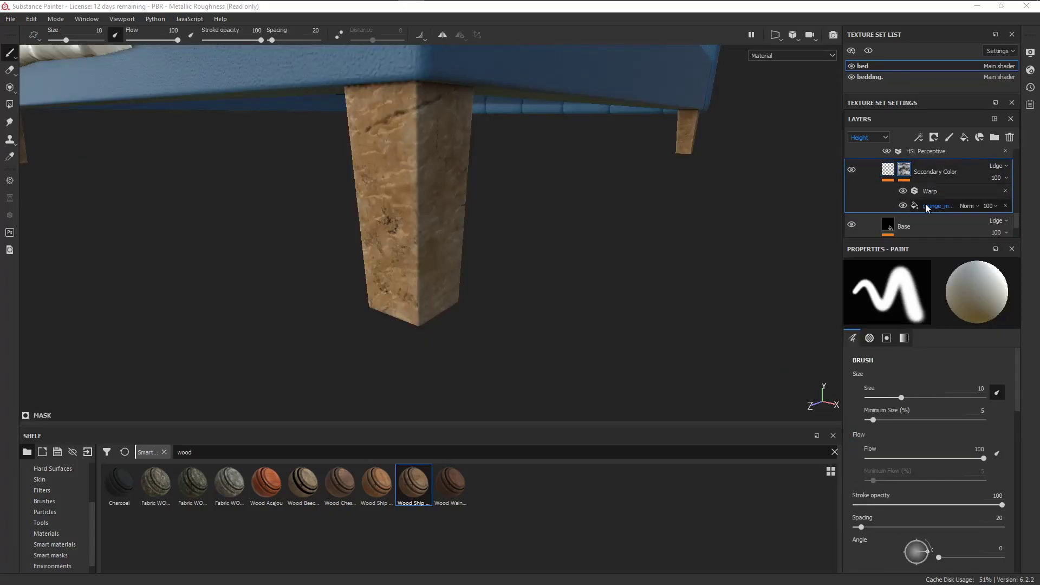
left_click(904, 170, "alt")
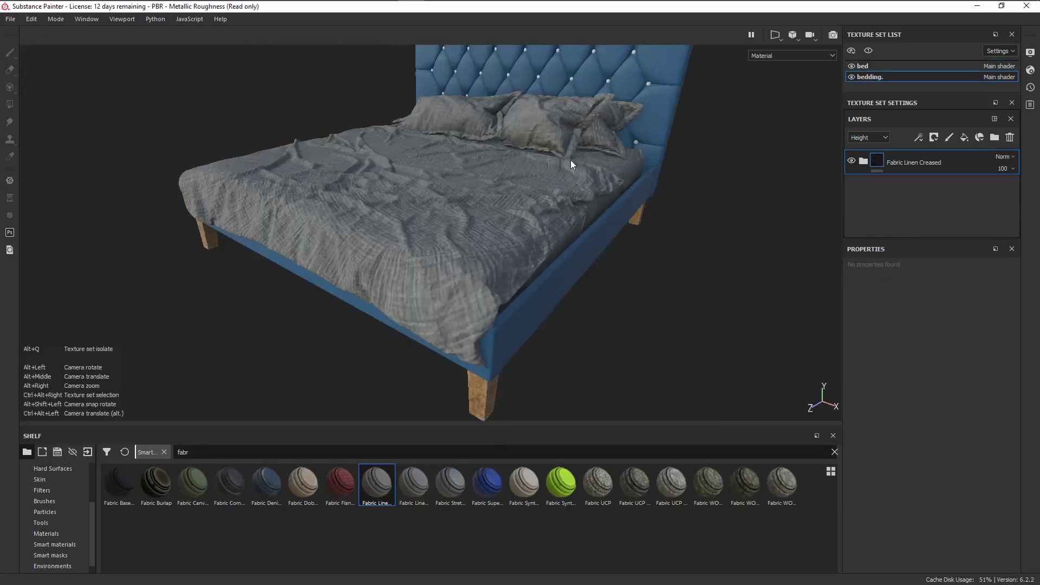
Limit the fill layer in the bedding's Fabric Linen Creased material to roughness, with Multiply blending and a value of about 0.67.
scroll(470, 327, "up", 5)
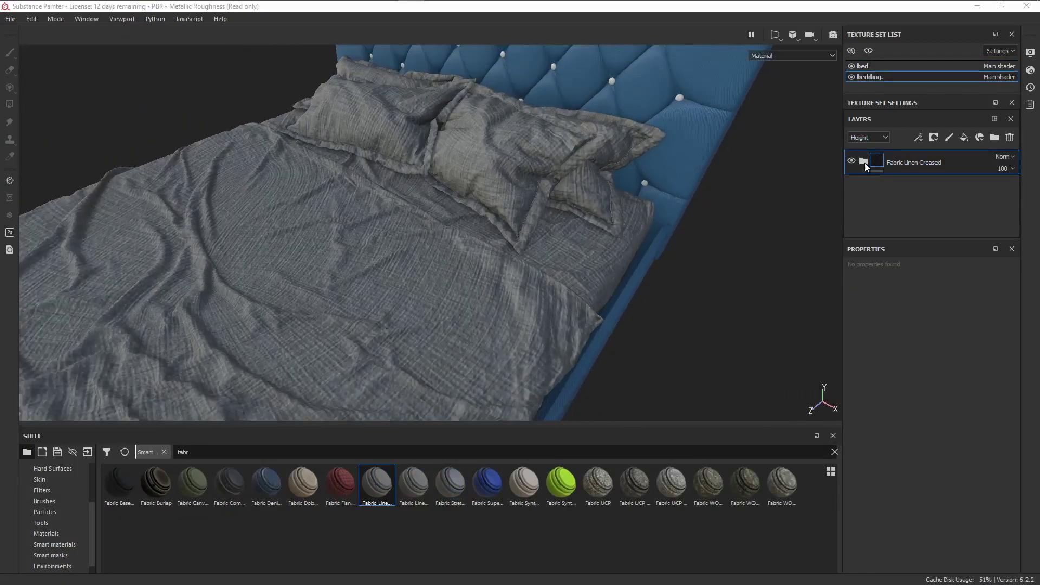
scroll(917, 372, "up", 3)
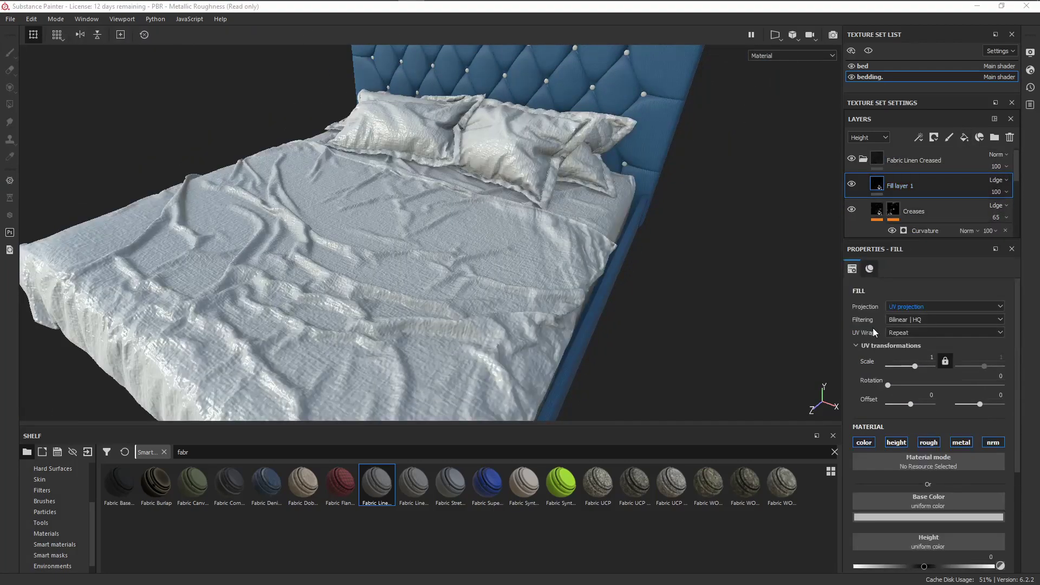
left_click(952, 445)
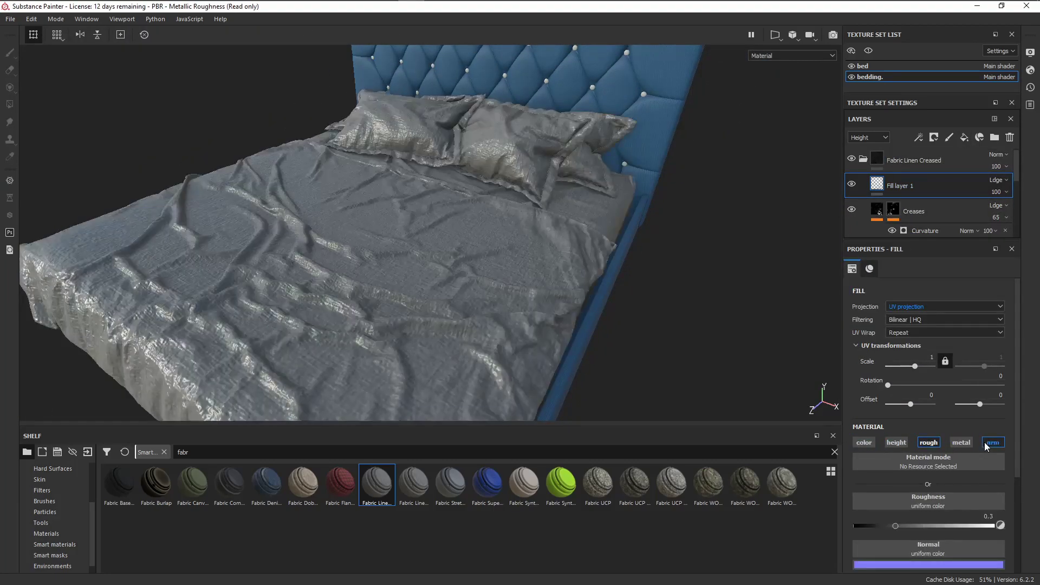
left_click(996, 181)
left_click(989, 232)
scroll(526, 278, "up", 2)
left_click_drag(895, 526, 958, 524)
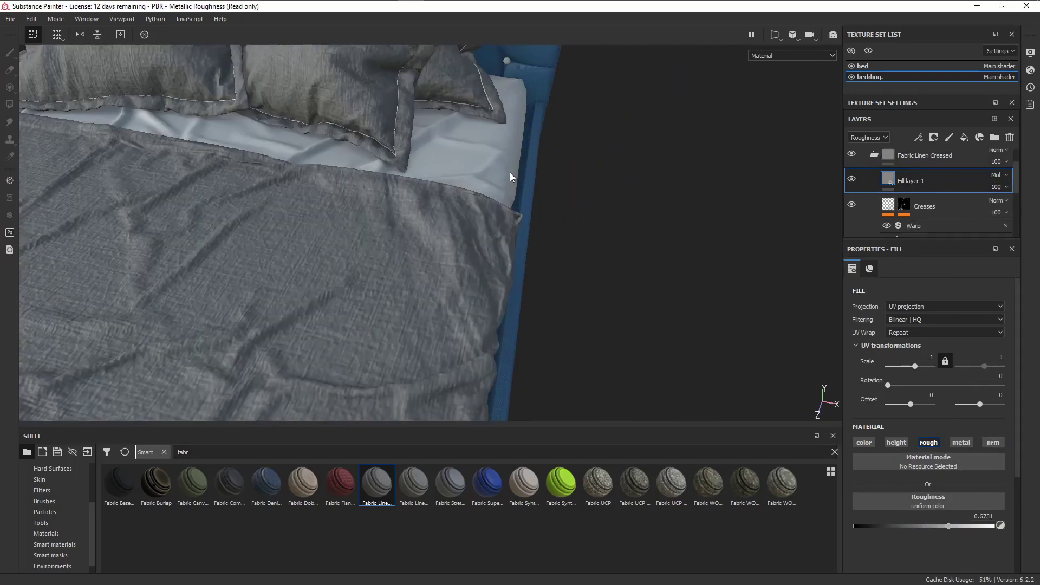
Fill the mattress sheet white in the mask of the bedding's Folder 2.
left_click(893, 161)
left_click(895, 162, "alt")
key("4")
left_click(513, 229)
key("m")
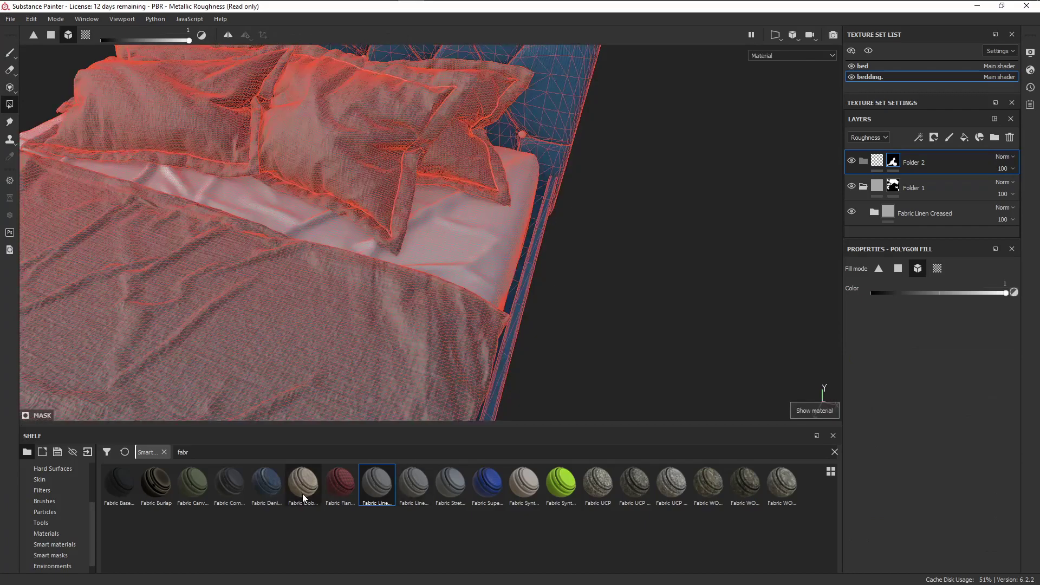
Search the materials for "fab" and add Linen Woven to Folder 2 for the mattress sheet.
left_click(59, 532)
left_click(217, 452)
type("fab")
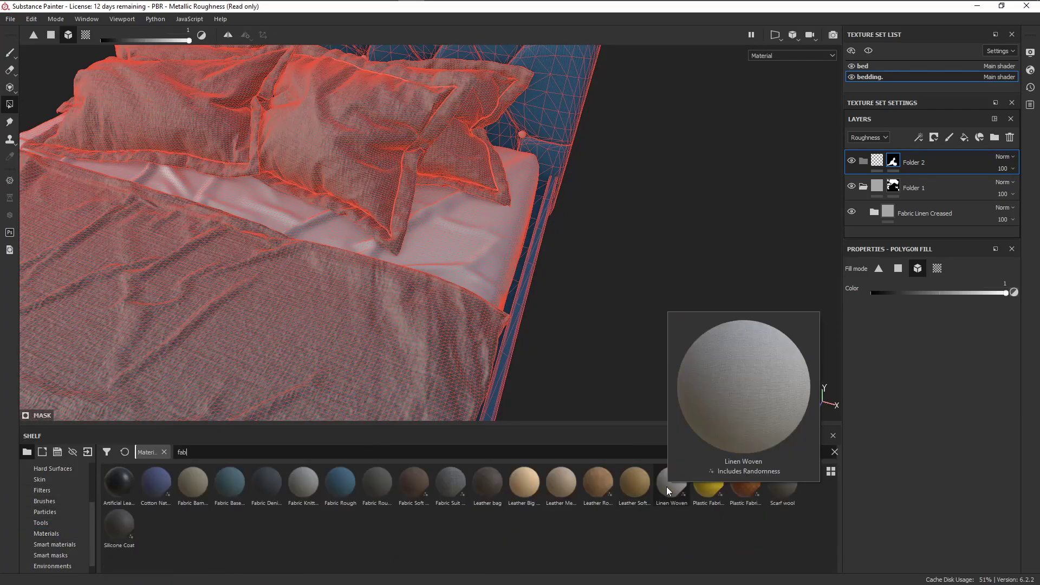
left_click_drag(666, 486, 901, 164)
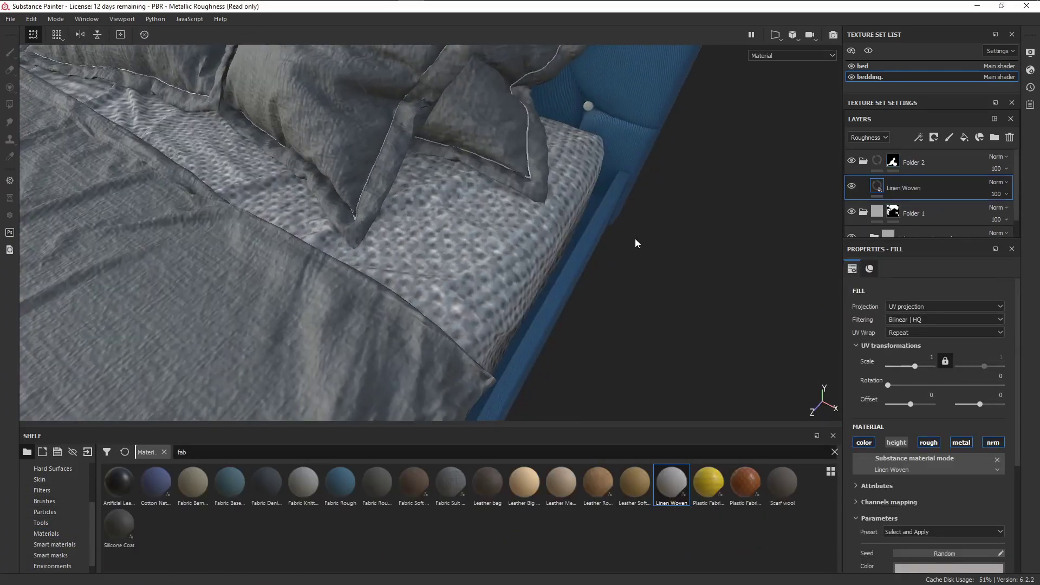
Set the Linen Woven layer's scale to 10, change its color to near-white and lower its roughness.
type("10")
key("Return")
scroll(945, 471, "down", 3)
left_click(947, 451)
left_click_drag(1025, 370, 1028, 343)
scroll(854, 483, "down", 2)
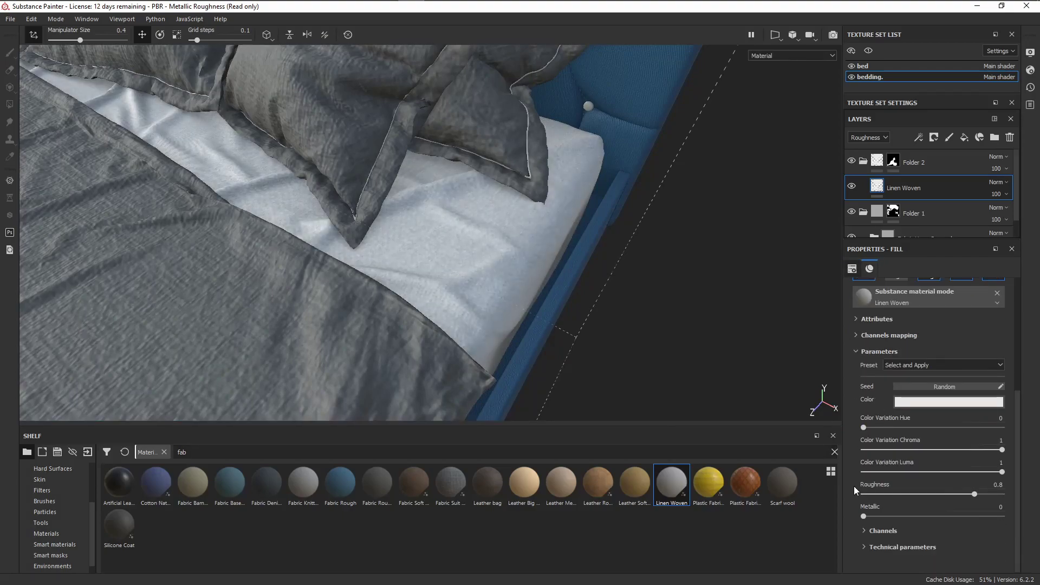
left_click_drag(974, 493, 939, 493)
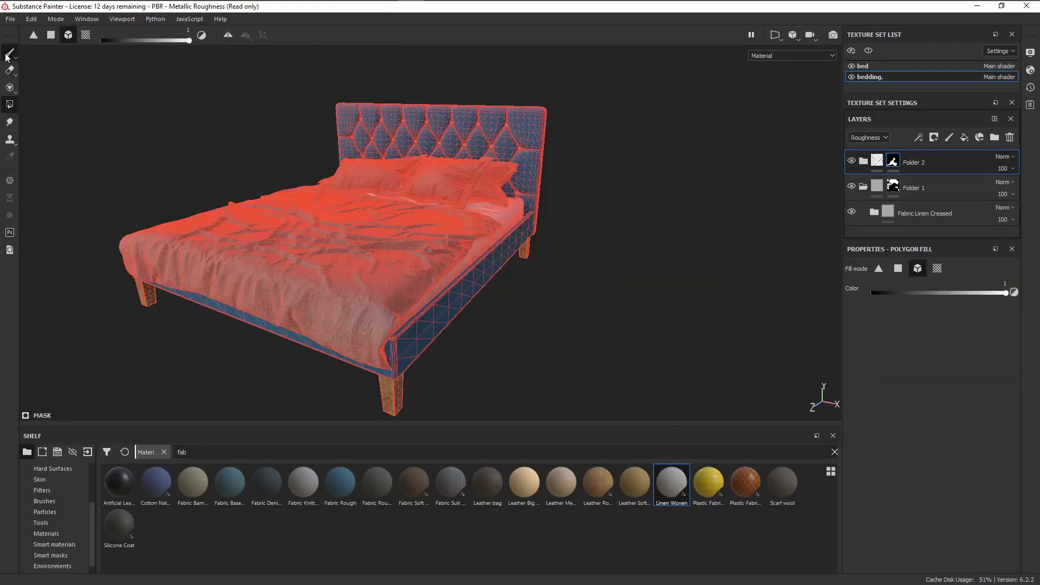
Examine the duvet, pillows, mattress sheet and headboard from several angles and under rotated lighting.
left_click(9, 52)
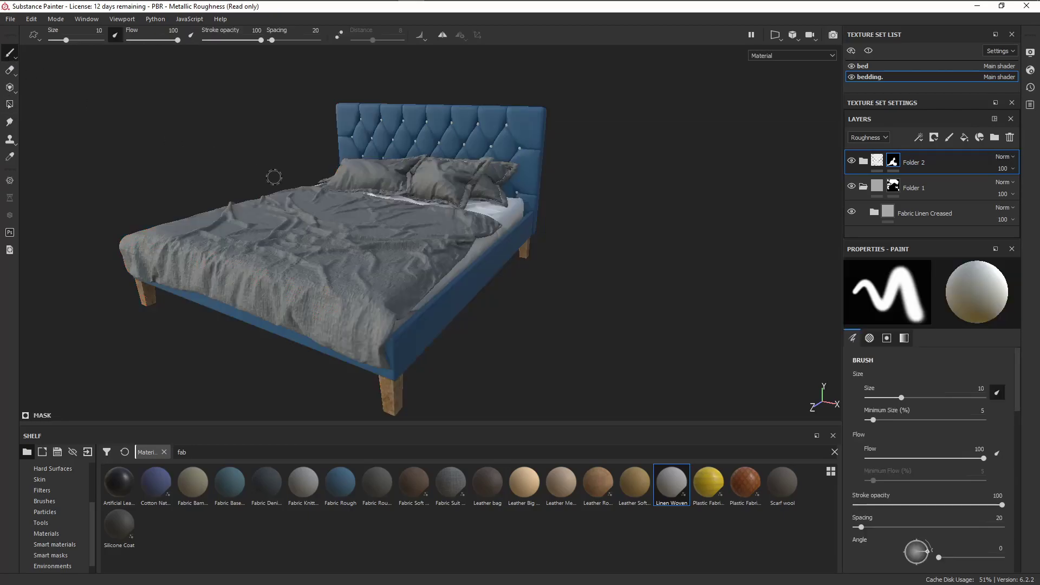
scroll(462, 243, "up", 8)
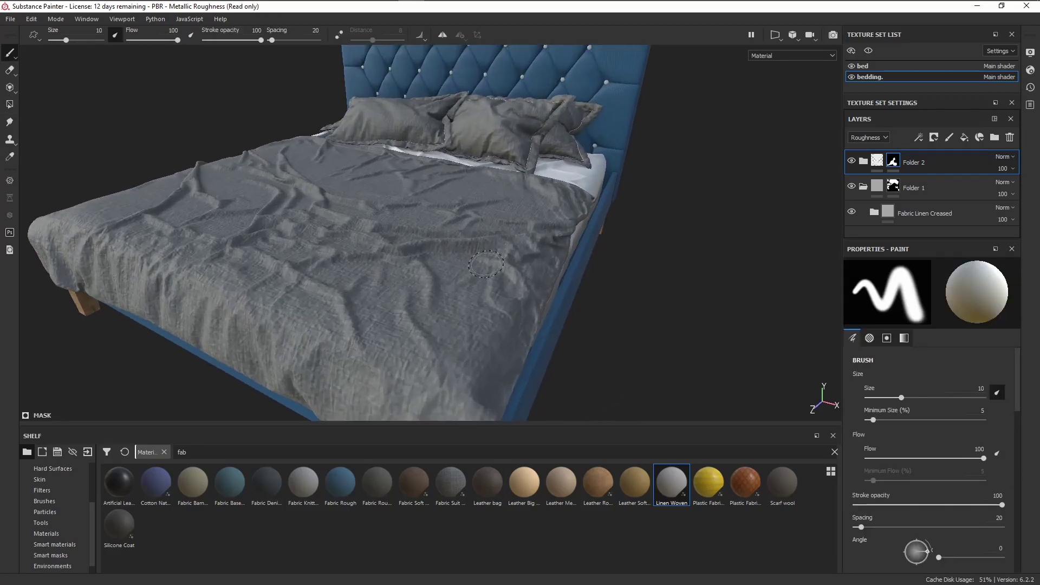
right_click_drag(479, 273, 342, 272, "shift")
scroll(358, 265, "down", 4)
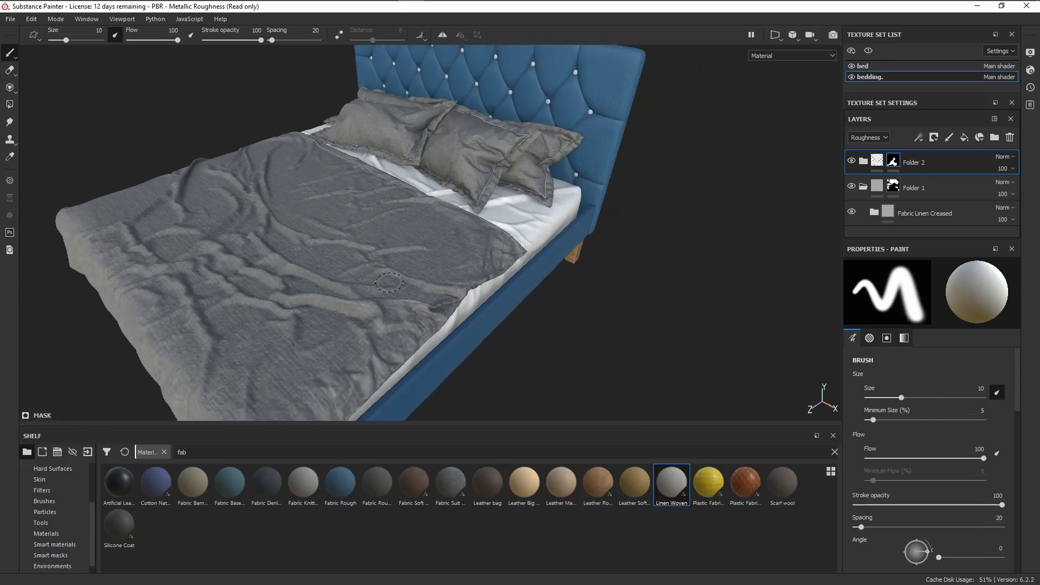
scroll(487, 217, "up", 4)
middle_click_drag(580, 147, 512, 214, "alt")
scroll(512, 214, "up", 4)
scroll(512, 214, "up", 4)
middle_click_drag(540, 174, 310, 388, "alt")
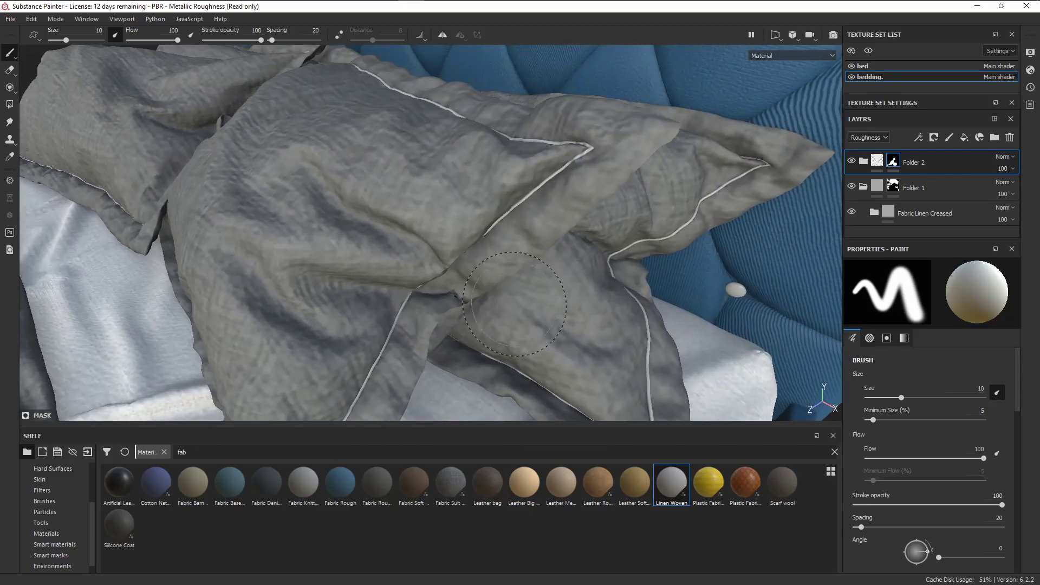
scroll(472, 231, "up", 3)
left_click_drag(472, 230, 612, 251, "alt")
scroll(541, 249, "down", 4)
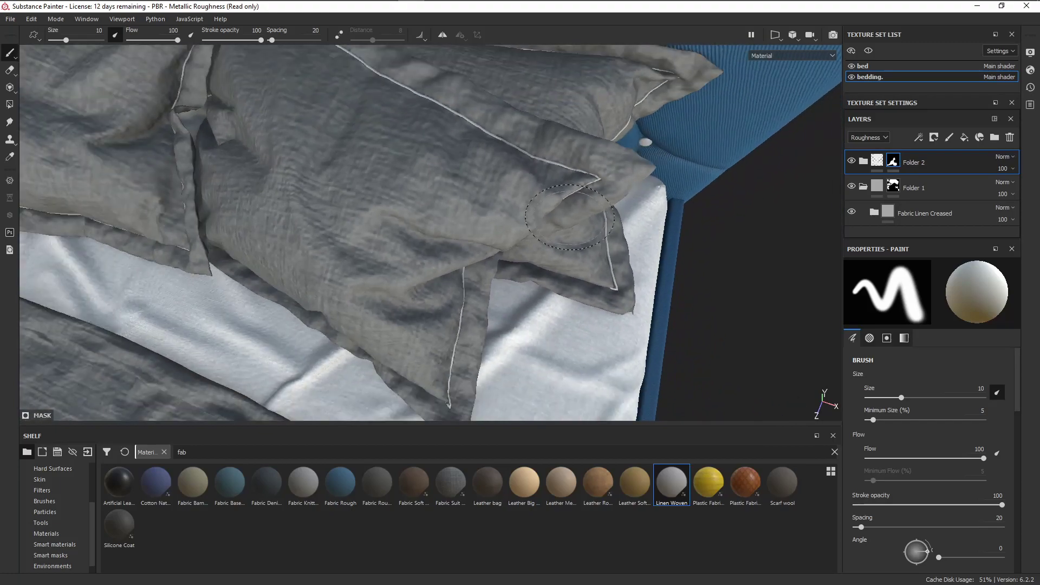
left_click_drag(347, 265, 396, 233, "alt")
middle_click_drag(395, 233, 633, 228, "alt")
scroll(588, 246, "down", 4)
left_click_drag(347, 260, 439, 290, "alt")
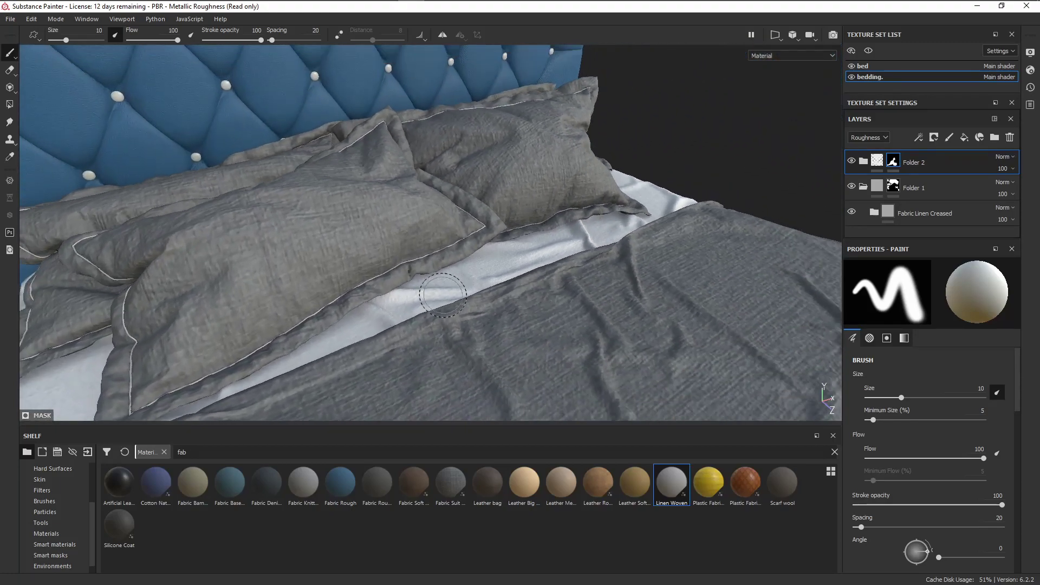
middle_click_drag(438, 289, 622, 233, "alt")
right_click_drag(622, 233, 644, 245, "shift")
scroll(645, 244, "down", 5)
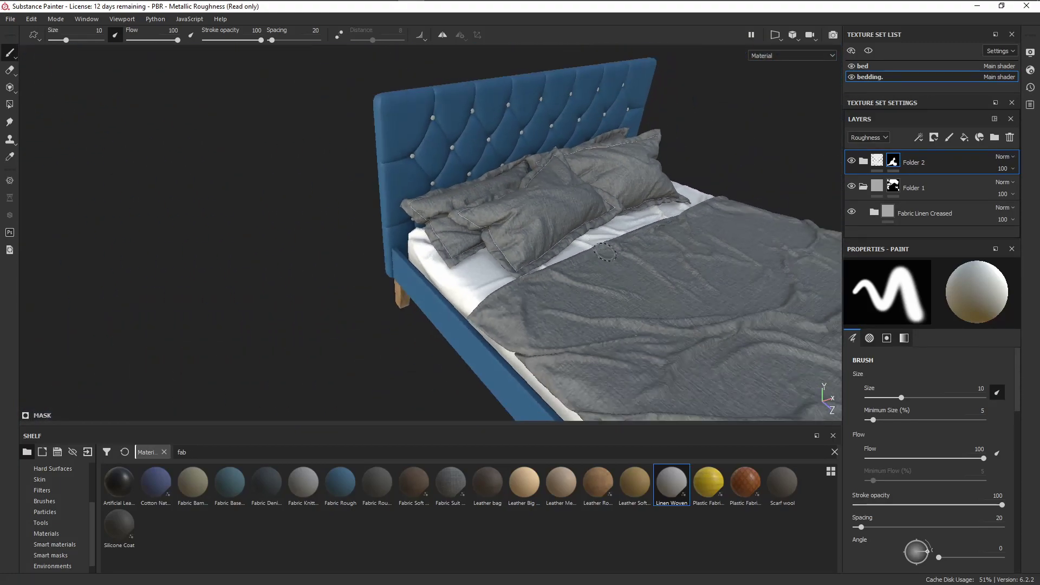
left_click_drag(726, 252, 610, 267, "alt")
middle_click_drag(609, 268, 429, 259, "alt")
scroll(596, 249, "down", 3)
middle_click_drag(758, 246, 640, 230, "alt")
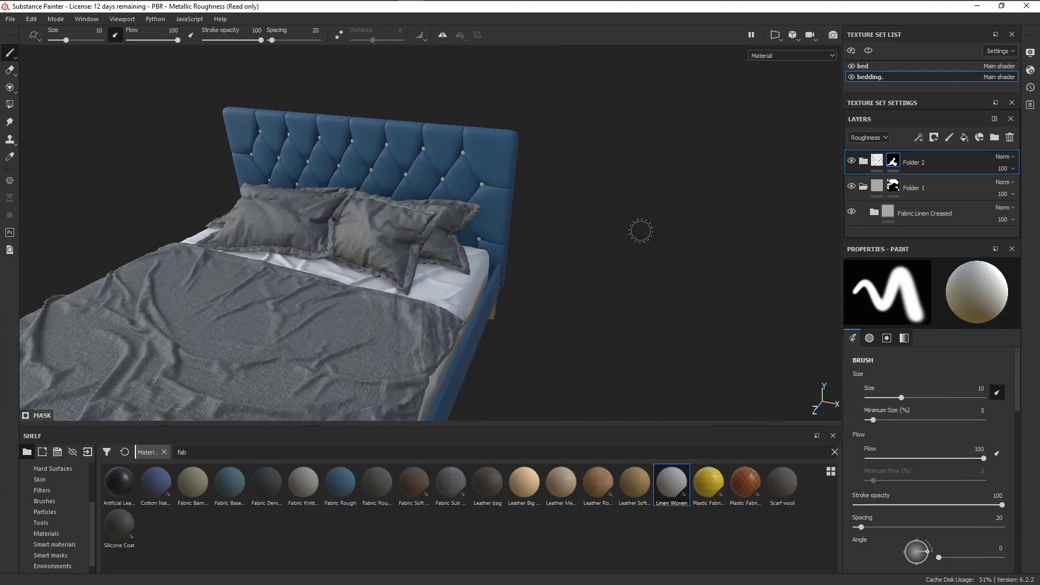
In the bed texture set, fill the whole headboard including its buttons in Folder 1's mask with the blue fabric.
left_click(882, 68)
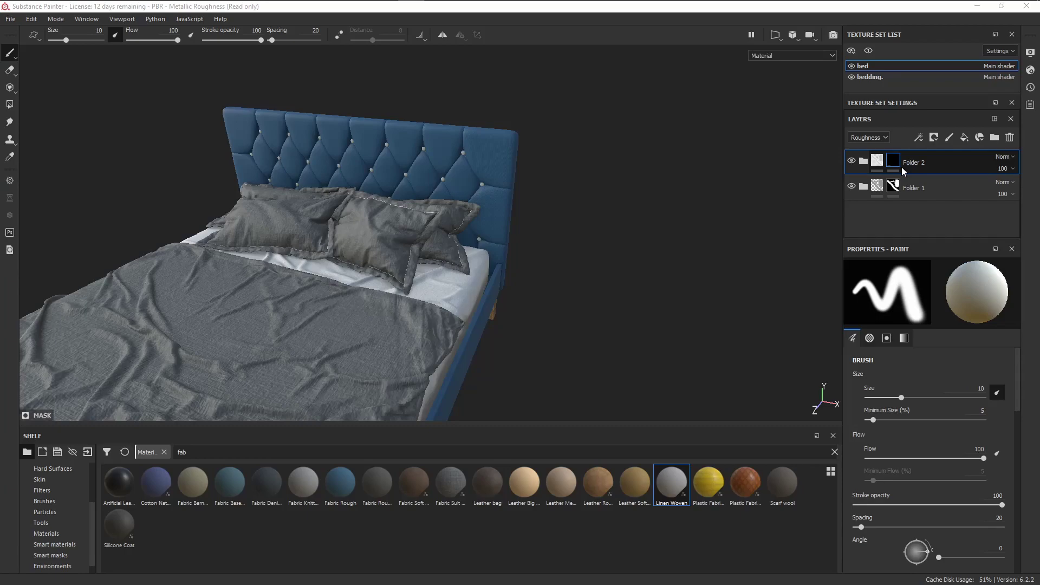
left_click(13, 106)
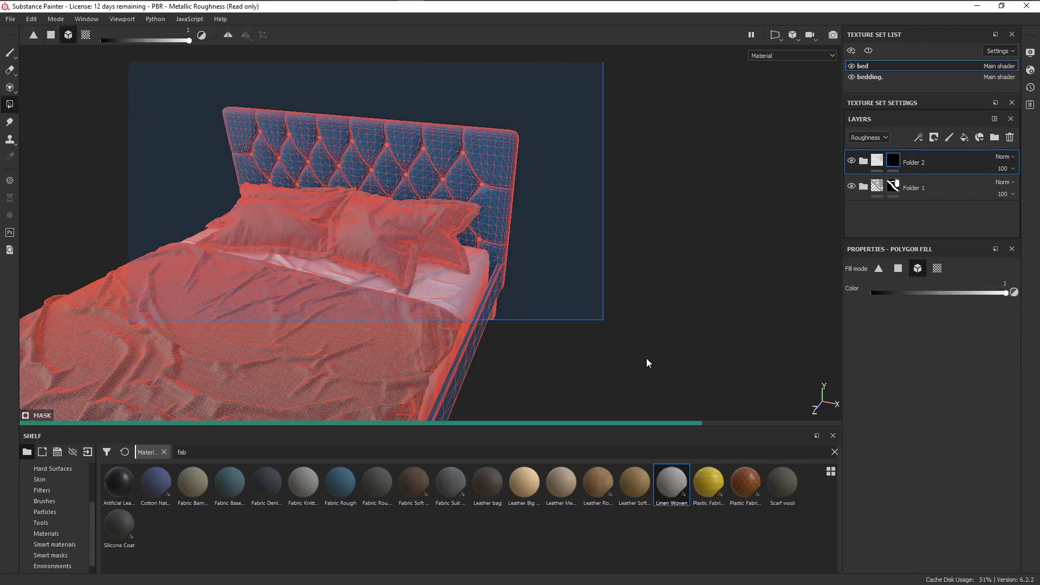
left_click_drag(740, 434, 742, 436)
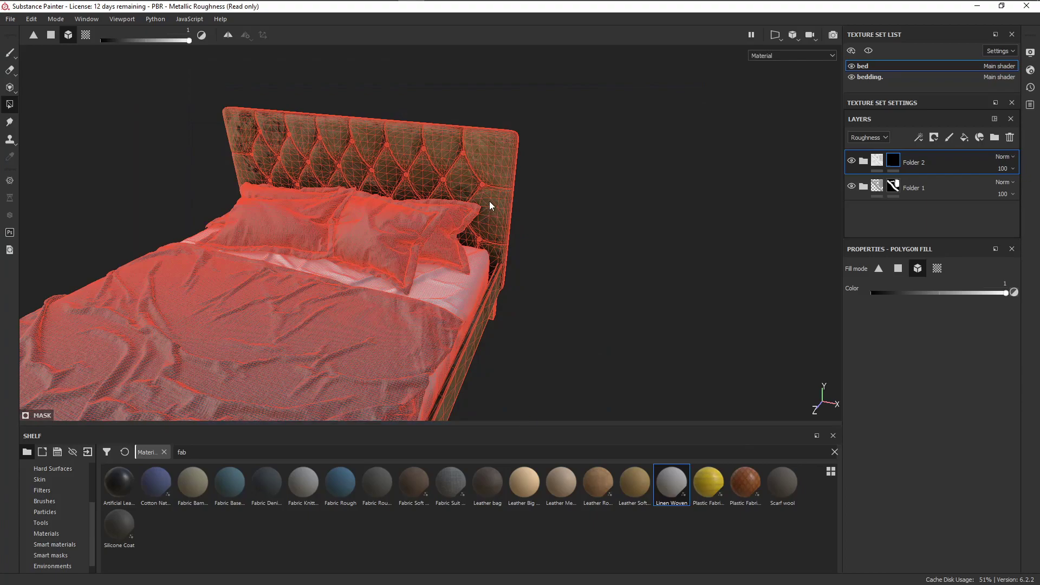
key("ctrl+z")
left_click(891, 189)
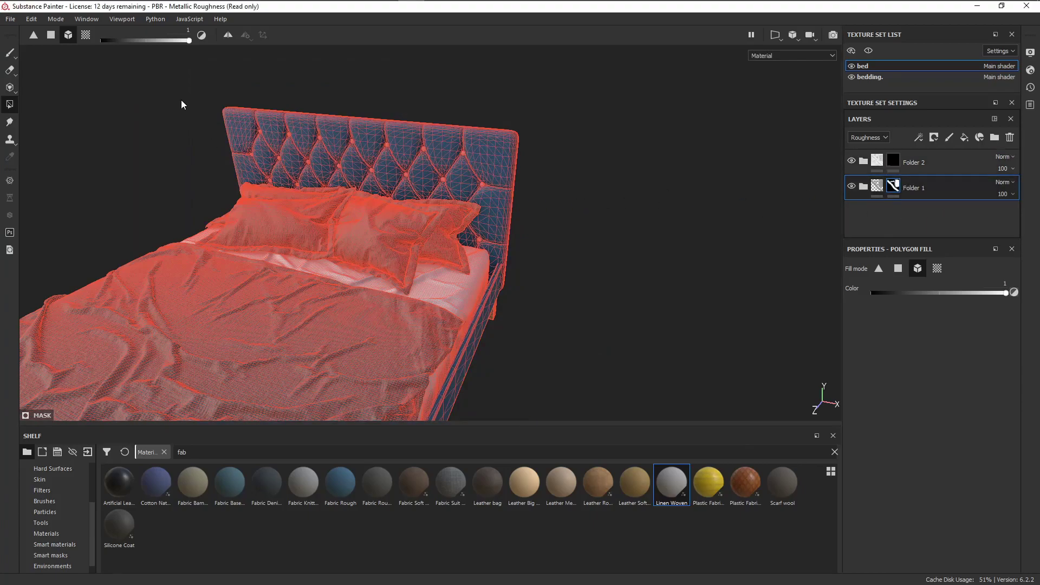
left_click(11, 51)
Examine the complete bed and its blue headboard buttons from different angles and under rotated lighting.
scroll(627, 197, "down", 3)
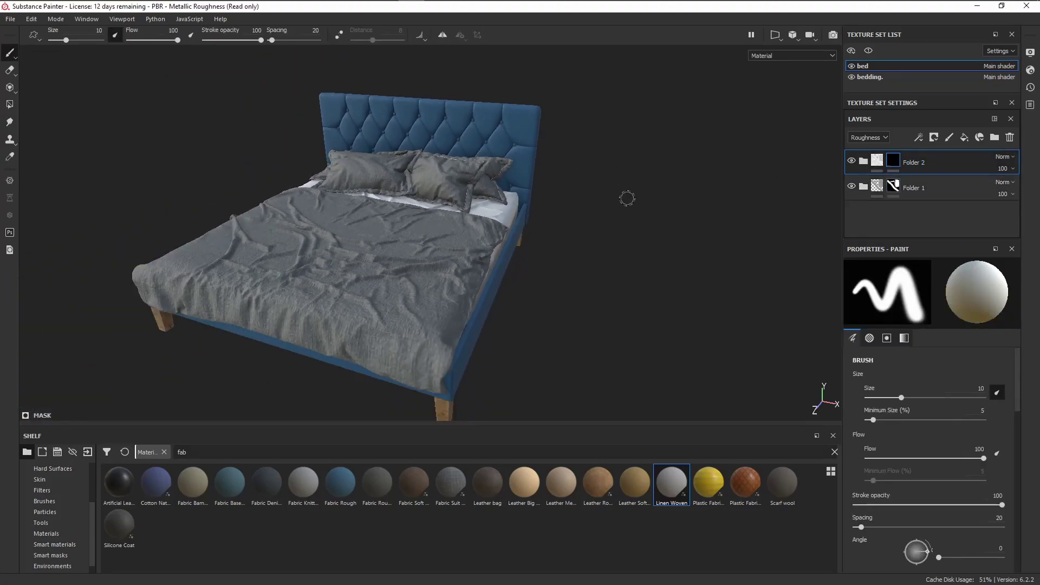
left_click_drag(626, 197, 545, 187, "alt")
scroll(560, 181, "up", 3)
scroll(558, 179, "down", 2)
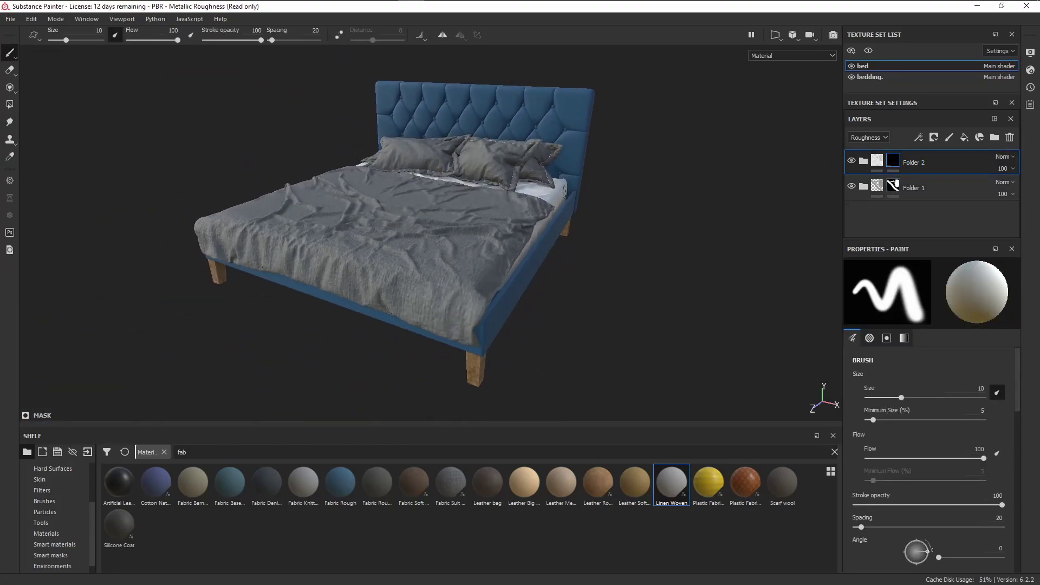
right_click_drag(582, 186, 604, 195, "shift")
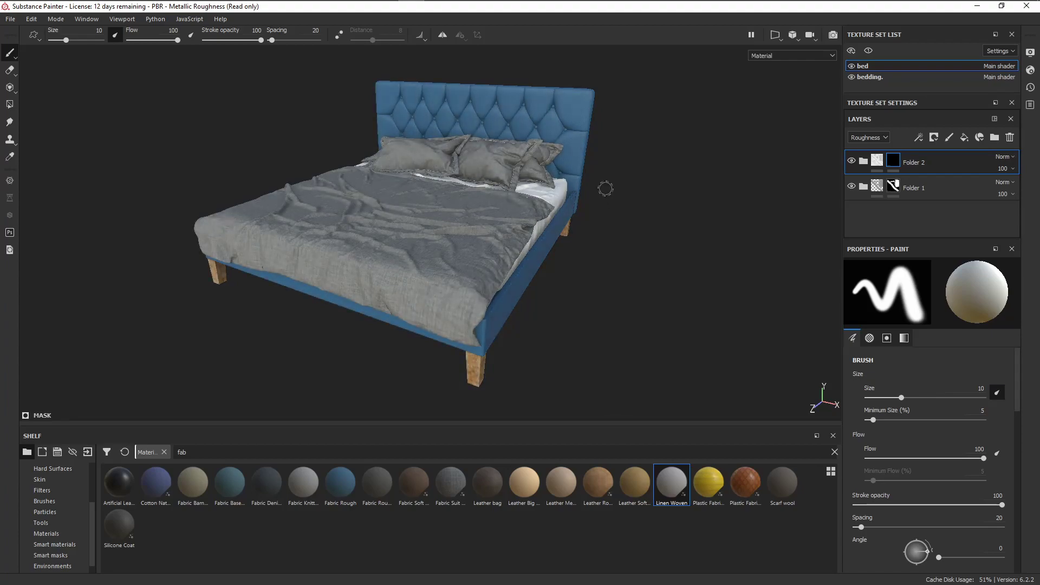
left_click_drag(595, 183, 599, 201, "alt")
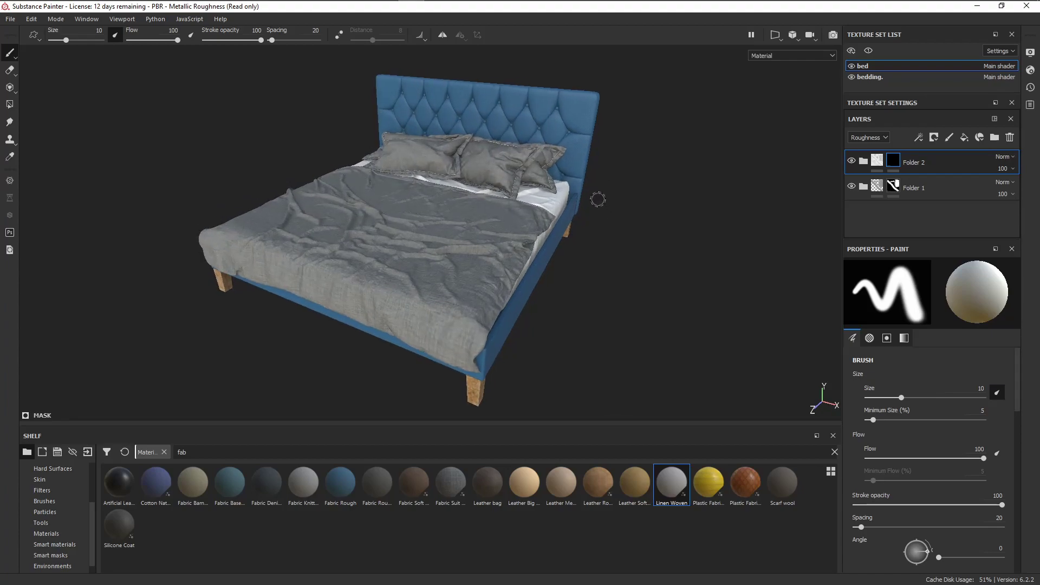